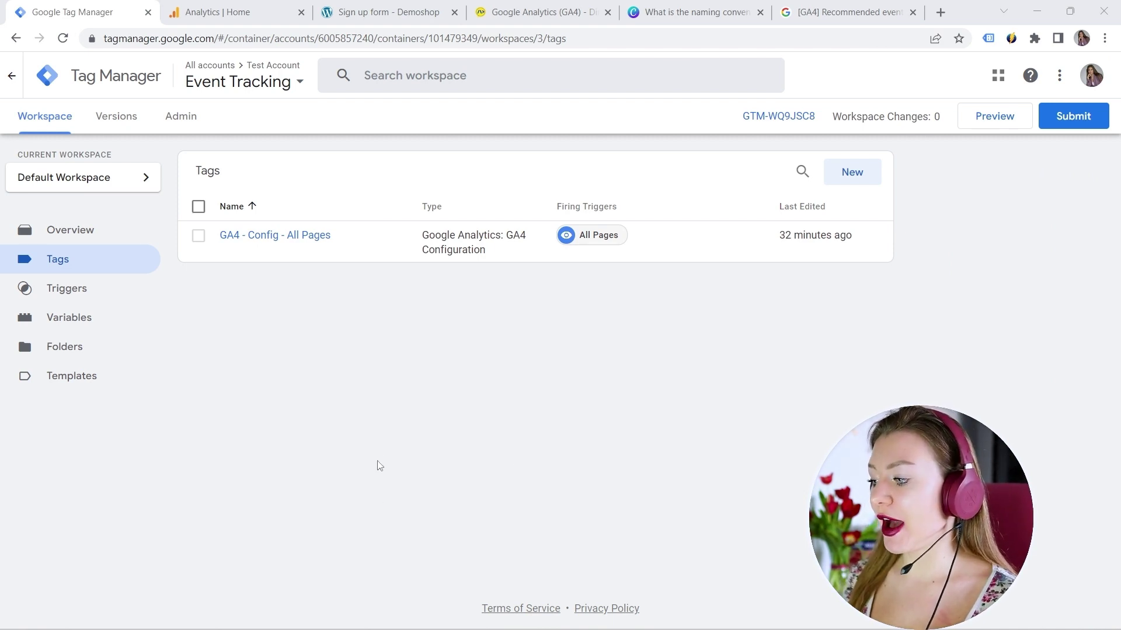
Step: Check the Demoshop sign-up form page in its browser tab
left_click(382, 12)
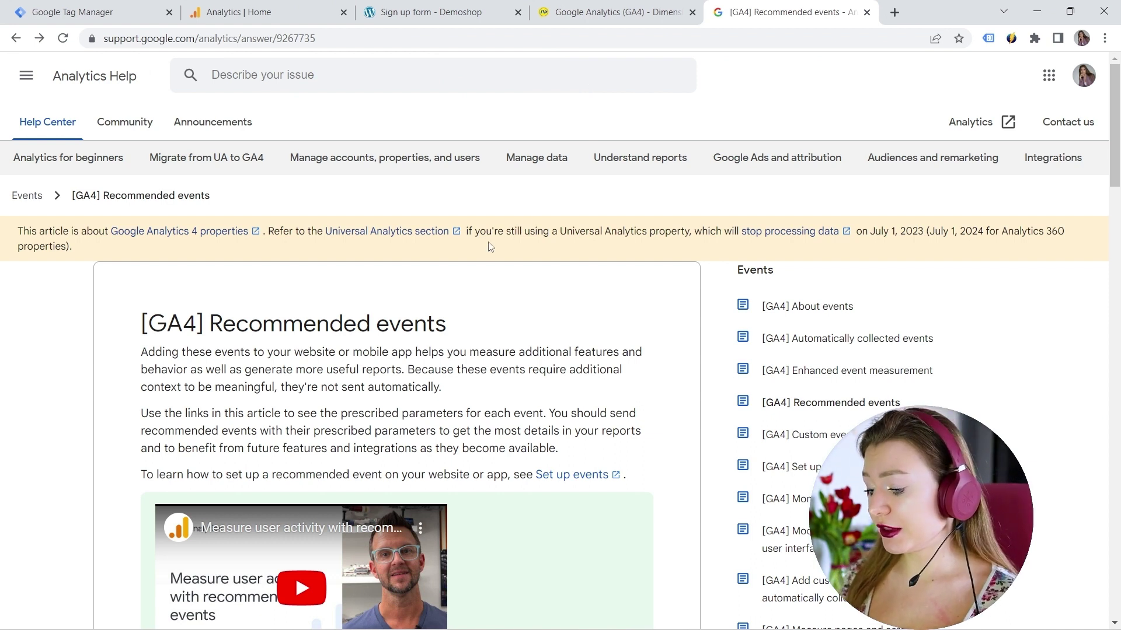
Step: Find sign_up in the Recommended events table and open its developer reference
scroll(489, 246, "down", 1)
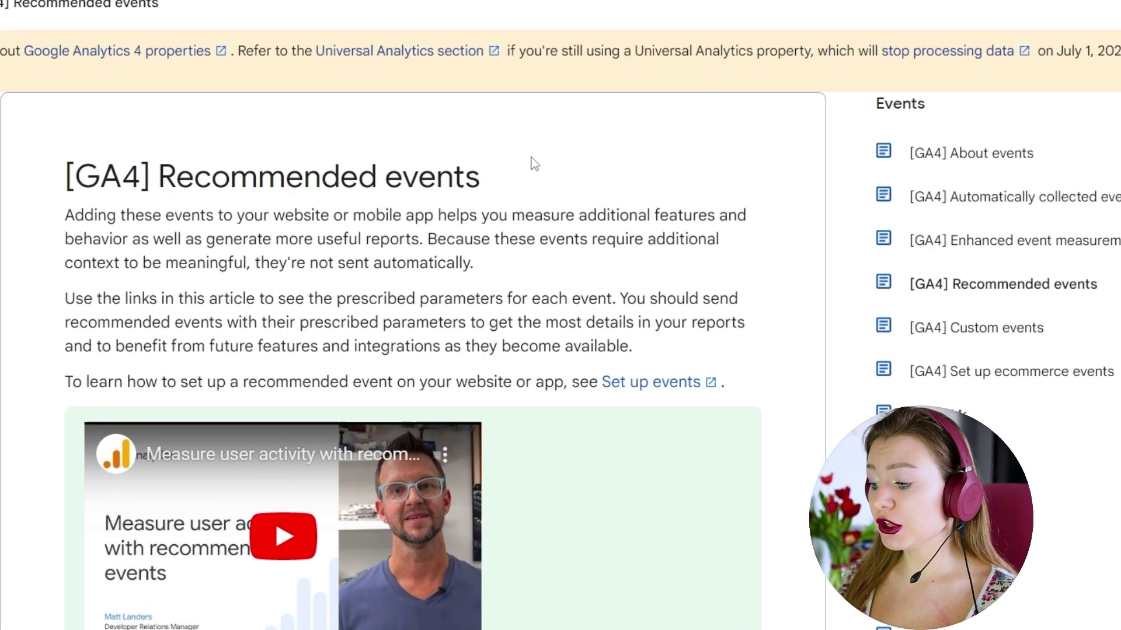
scroll(532, 161, "down", 5)
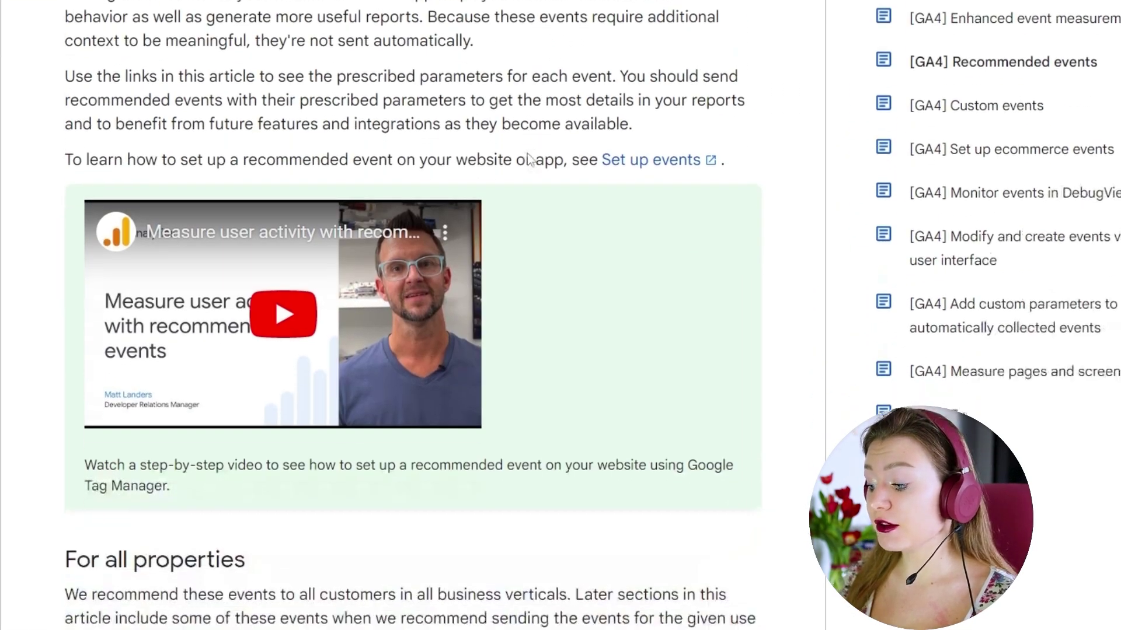
scroll(531, 158, "down", 3)
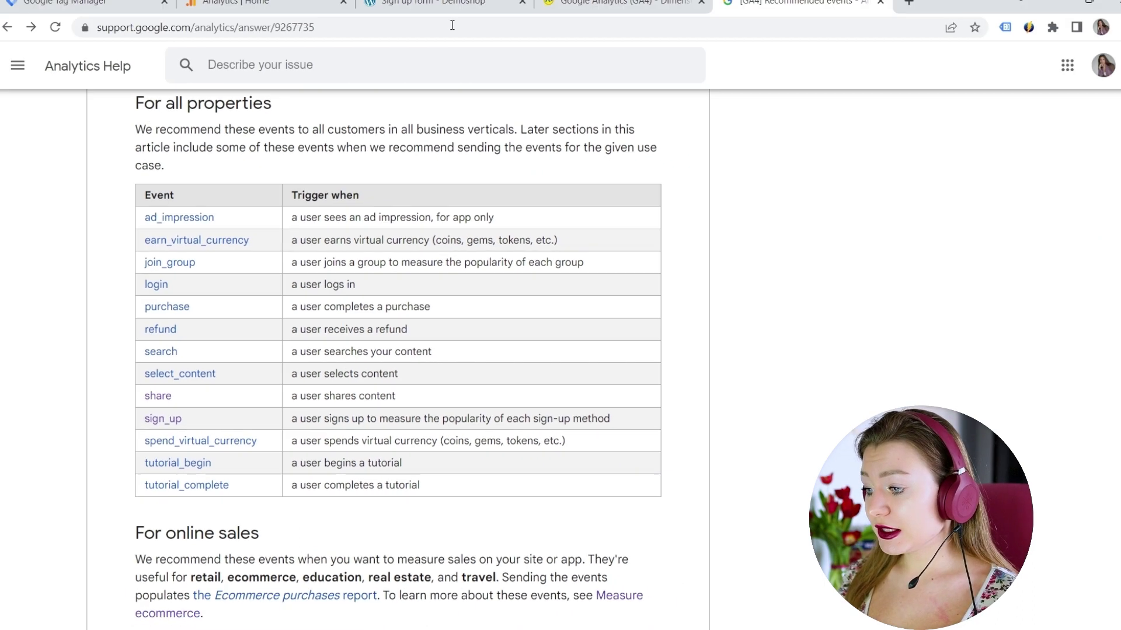
left_click(438, 12)
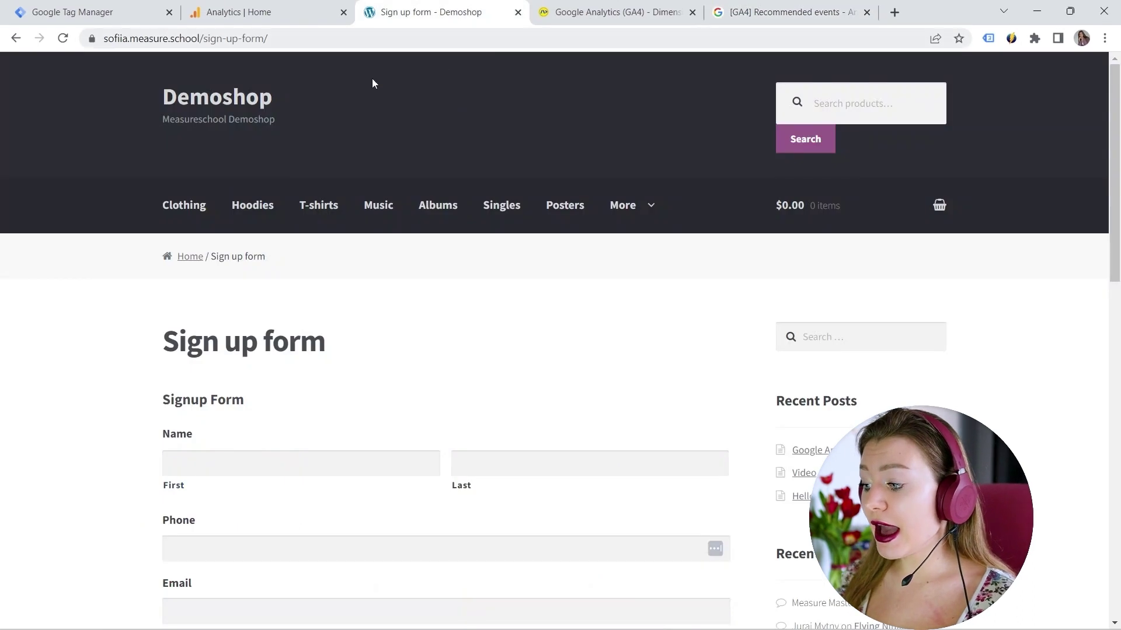
scroll(320, 272, "down", 1)
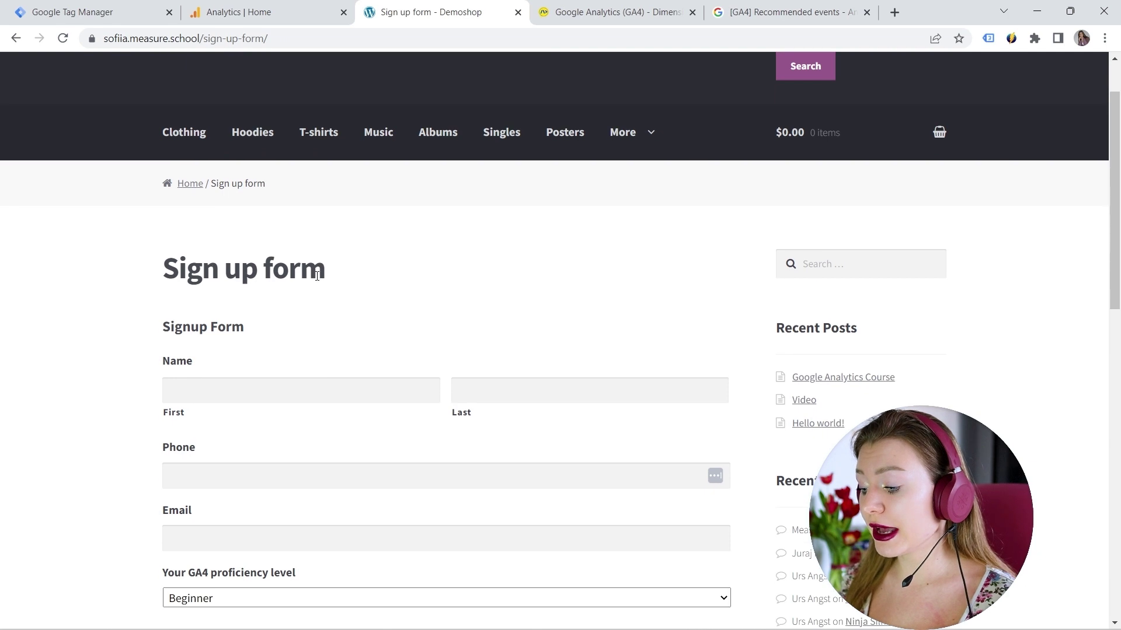
scroll(317, 276, "down", 1)
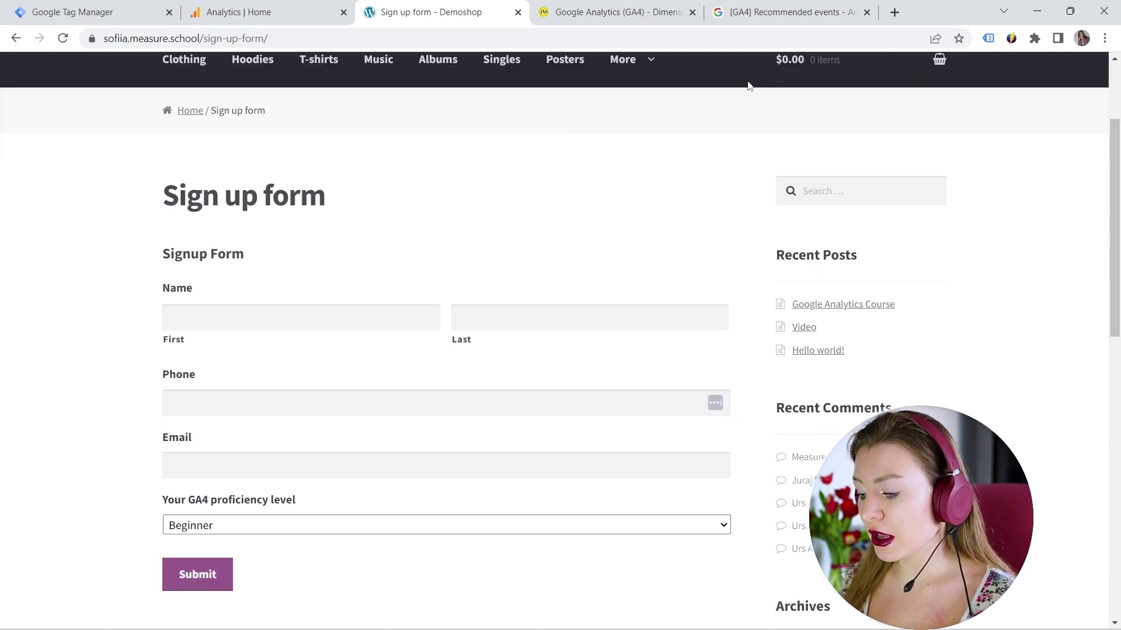
left_click(777, 13)
scroll(307, 219, "down", 1)
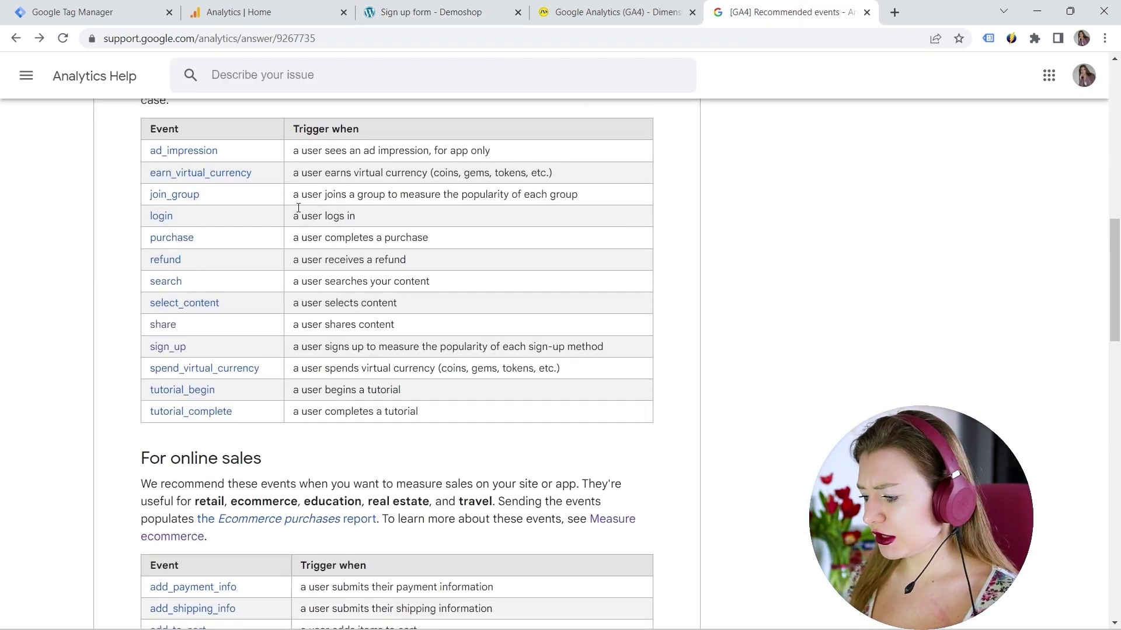
scroll(298, 209, "up", 1)
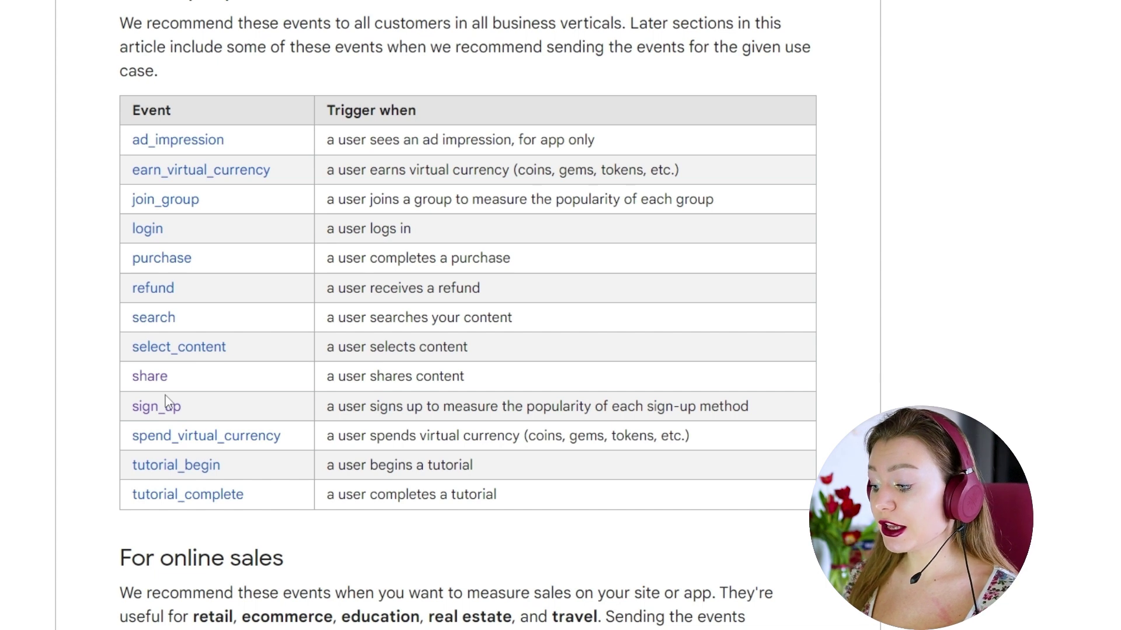
left_click(170, 405)
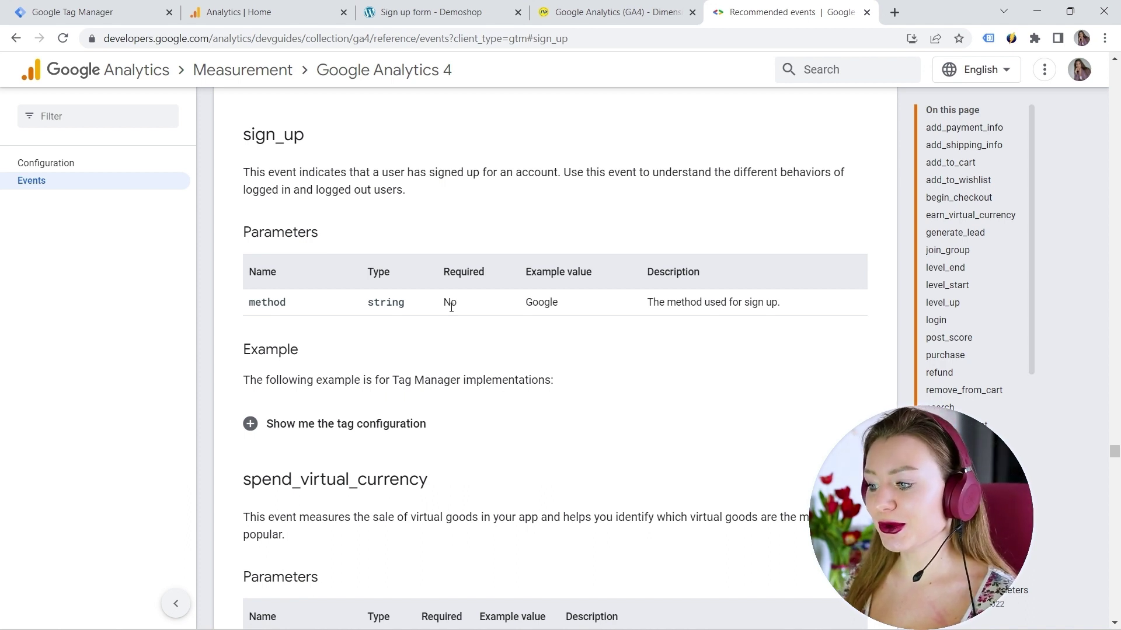
Step: Fill the Demoshop sign-up form with a test name, phone number and email
left_click(432, 13)
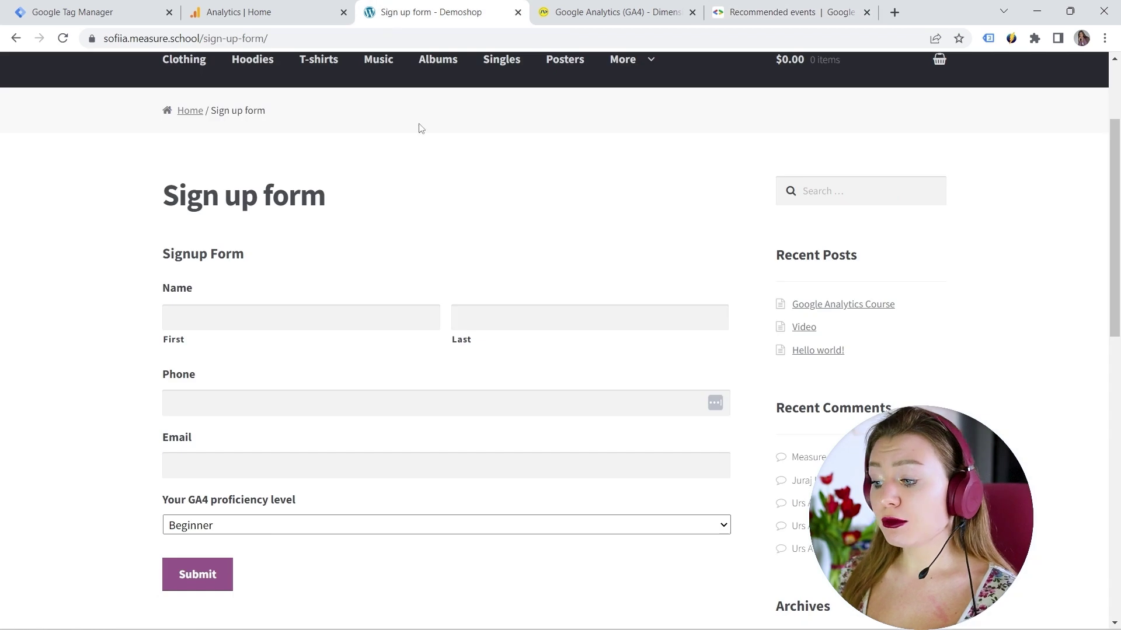
left_click(325, 316)
left_click(254, 353)
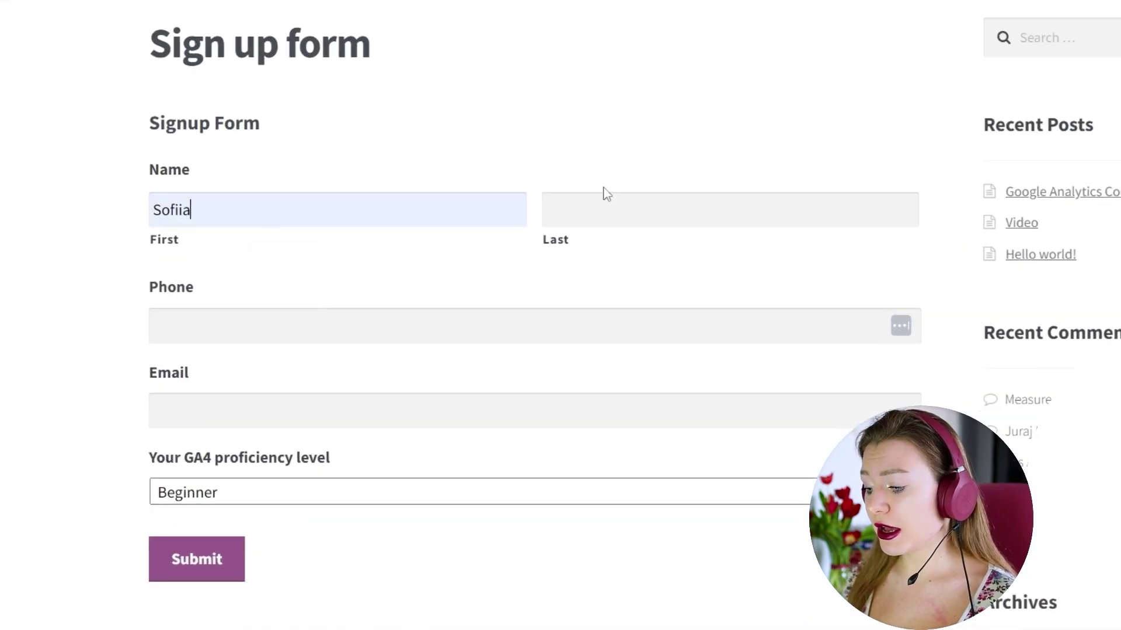
left_click(501, 318)
key("Down")
left_click(268, 325)
type("333) 333-333")
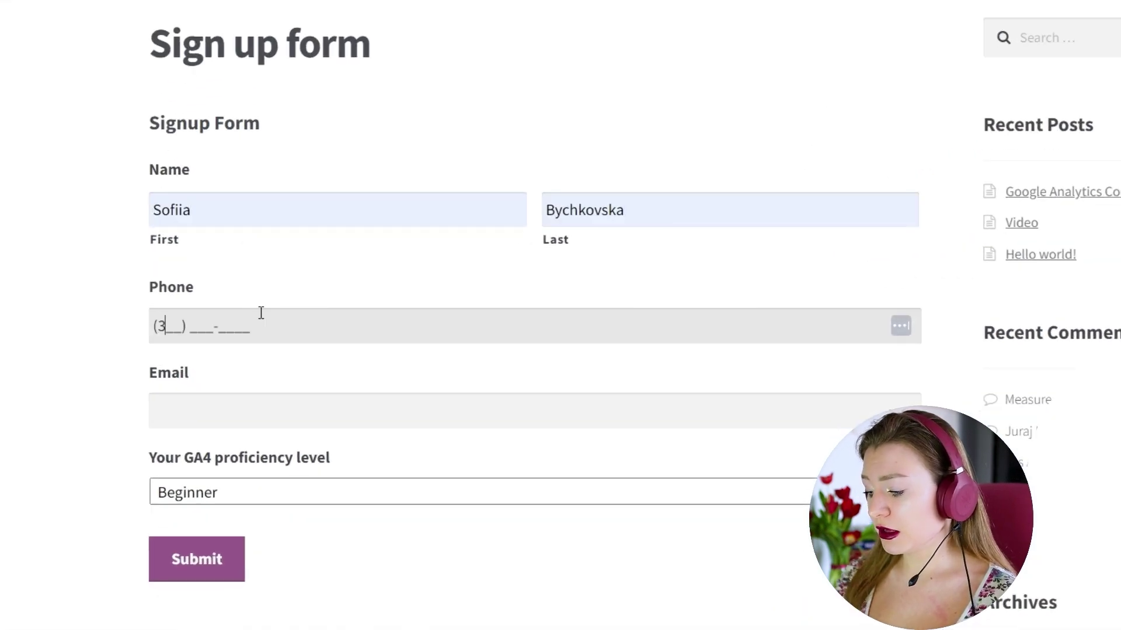
type("3")
key("Tab")
type("test@test")
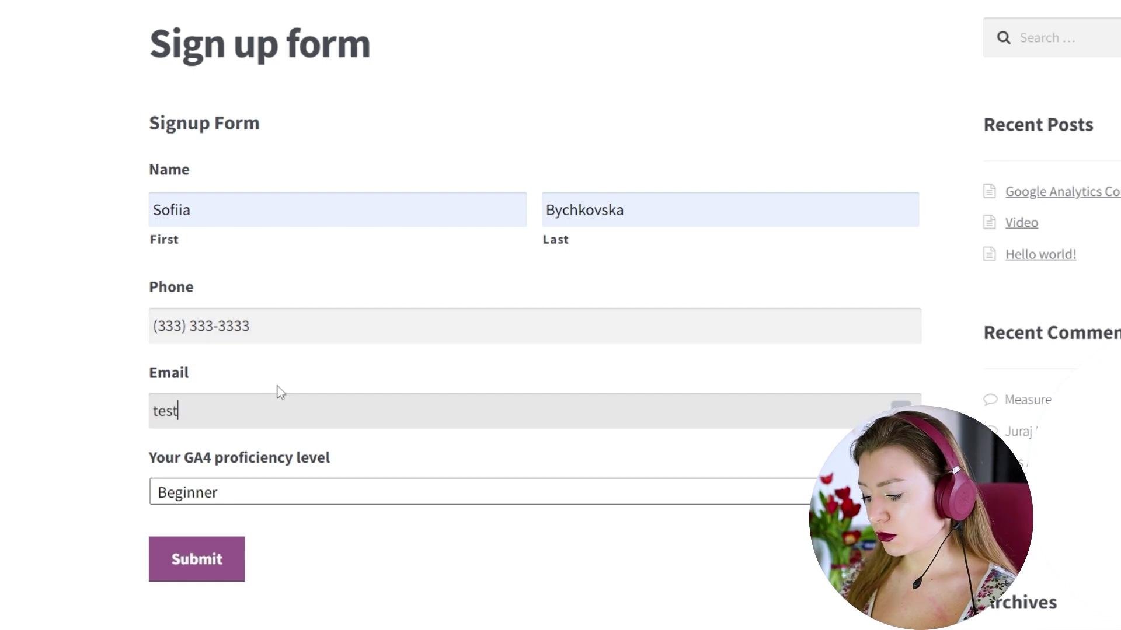
Step: Set proficiency to Advanced, submit, and select the sign-up-form/success path in the address
left_click(226, 493)
left_click(232, 555)
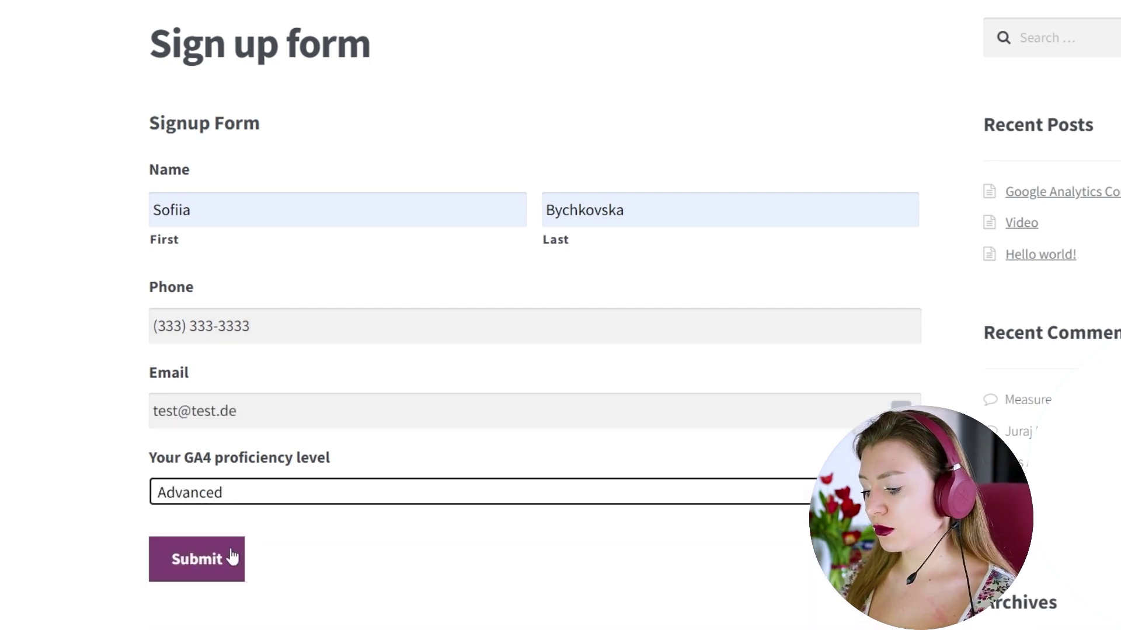
left_click(227, 559)
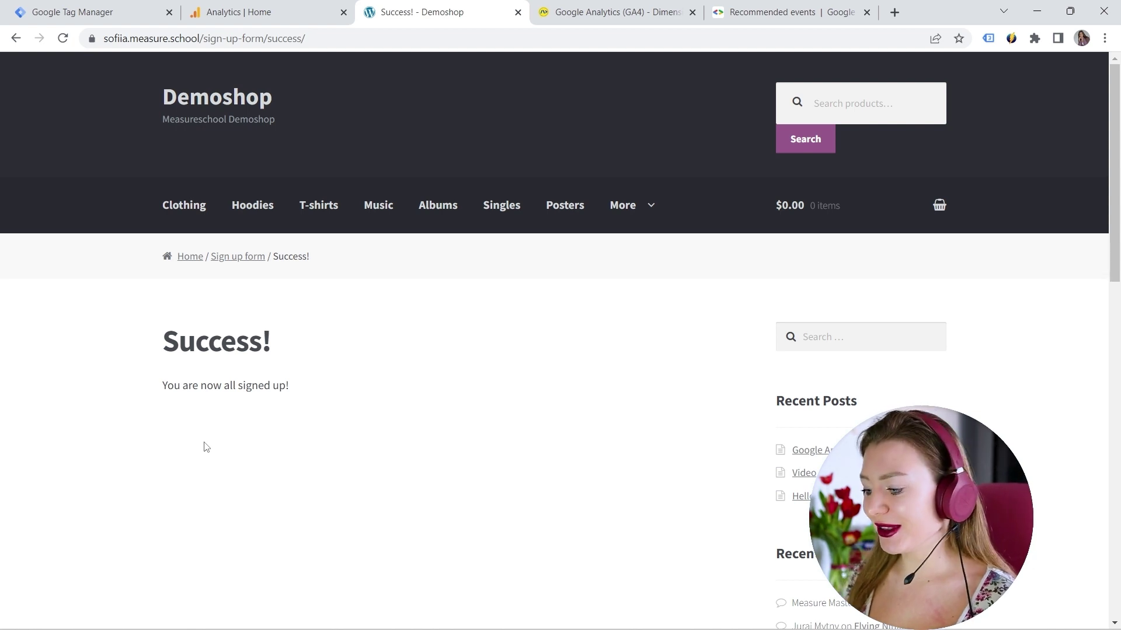
left_click(295, 37)
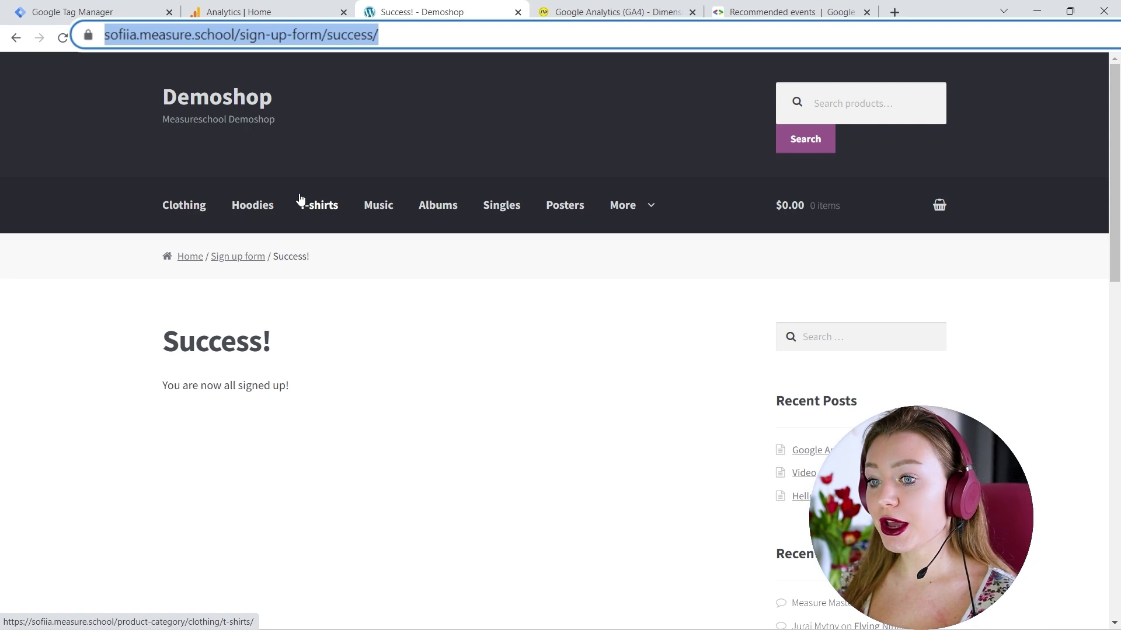
left_click(298, 38)
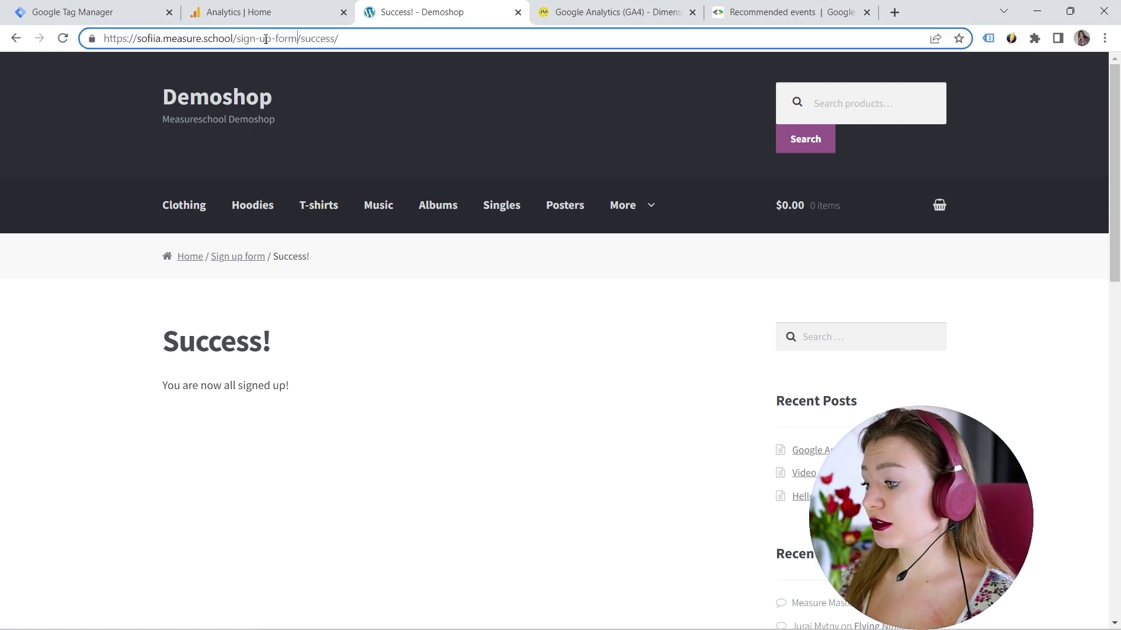
left_click_drag(238, 39, 337, 38)
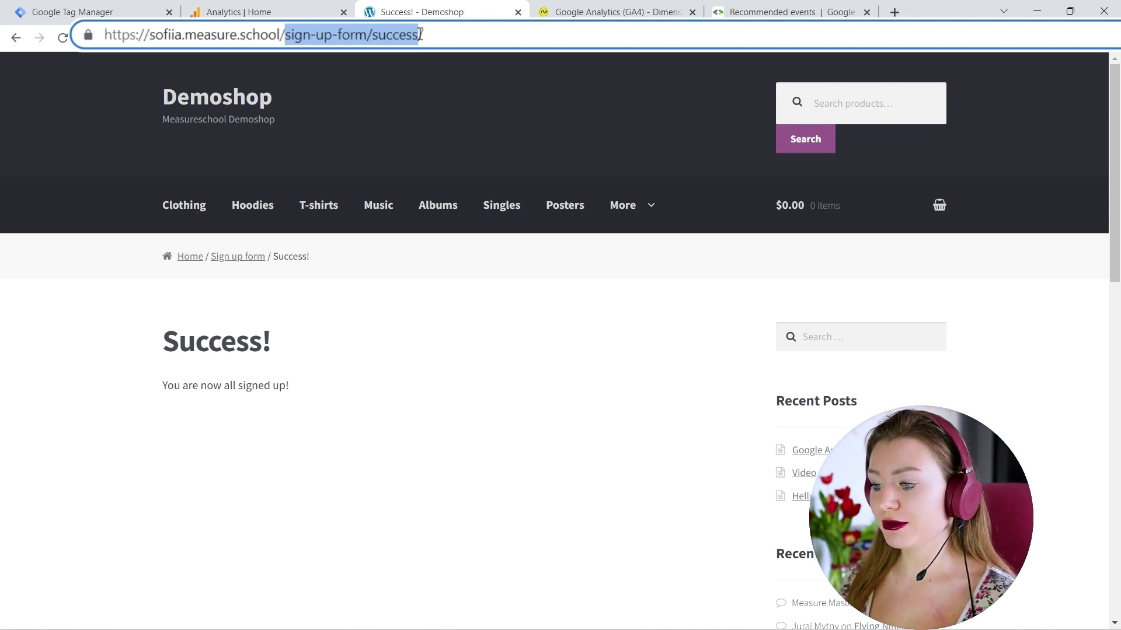
left_click(143, 12)
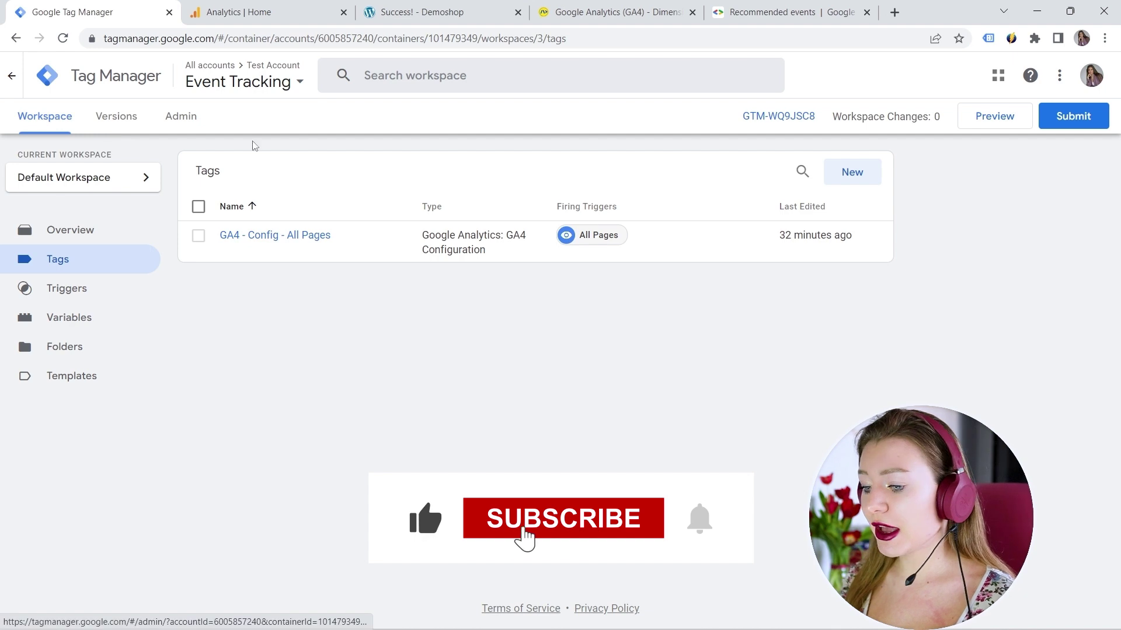
Step: Create a new GA4 Event tag using GA4 - Config - All Pages as configuration tag
left_click(848, 175)
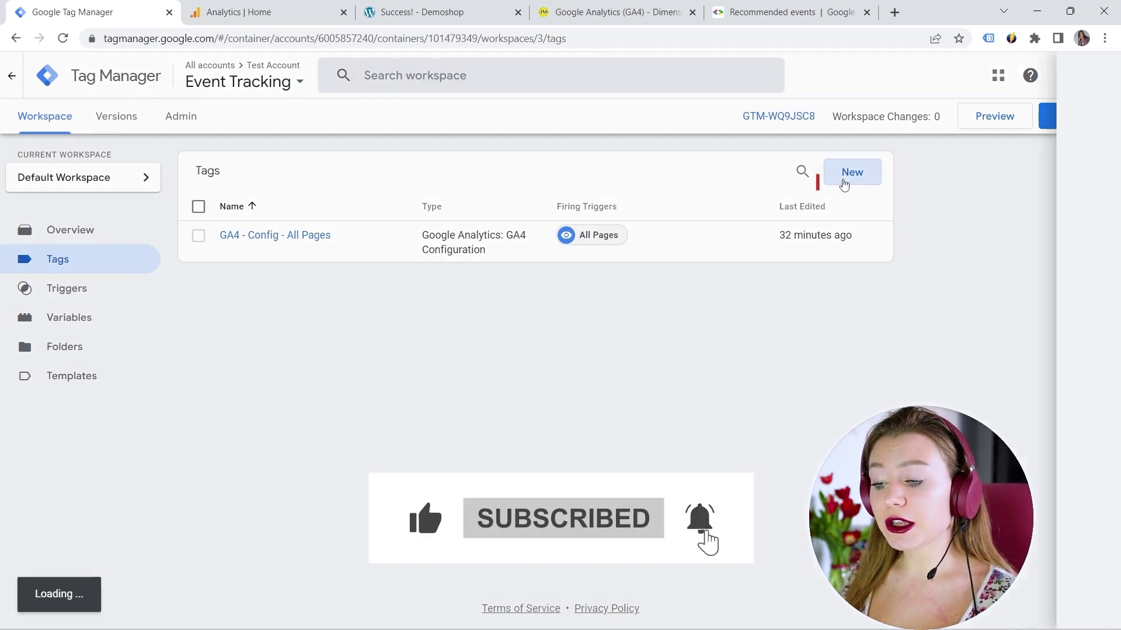
left_click(658, 205)
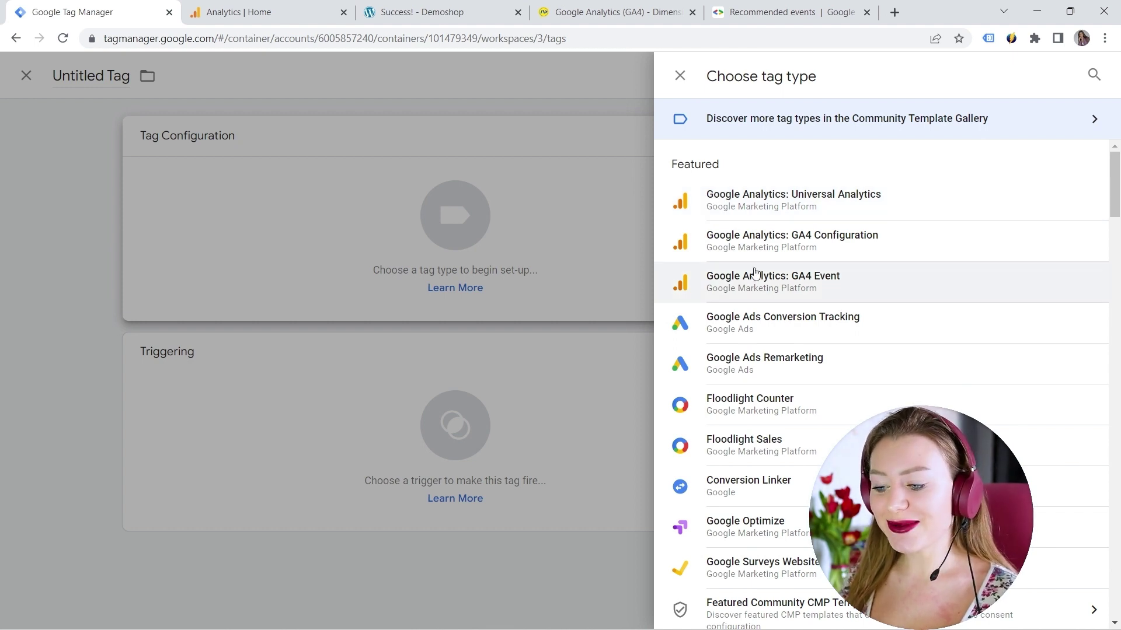
left_click(759, 302)
left_click(373, 282)
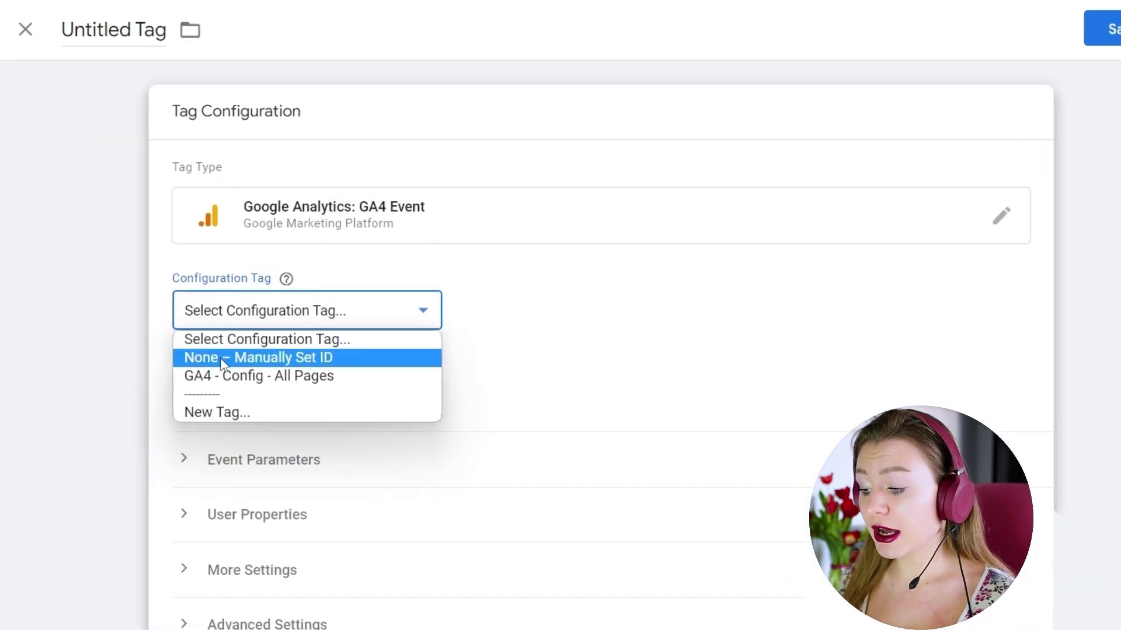
key("Escape")
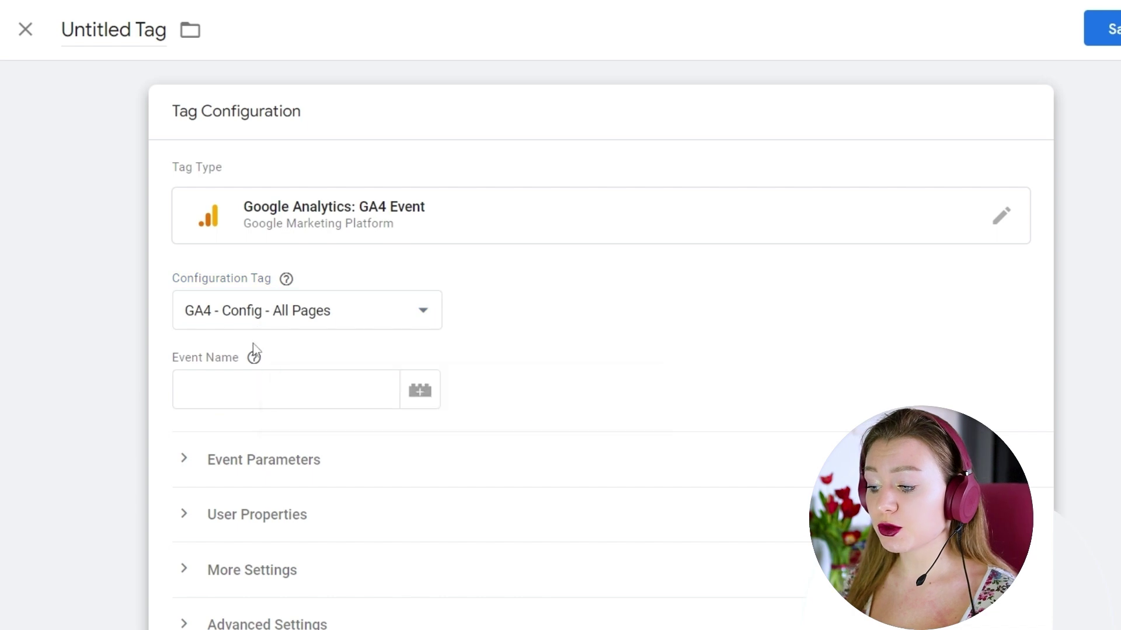
left_click(240, 394)
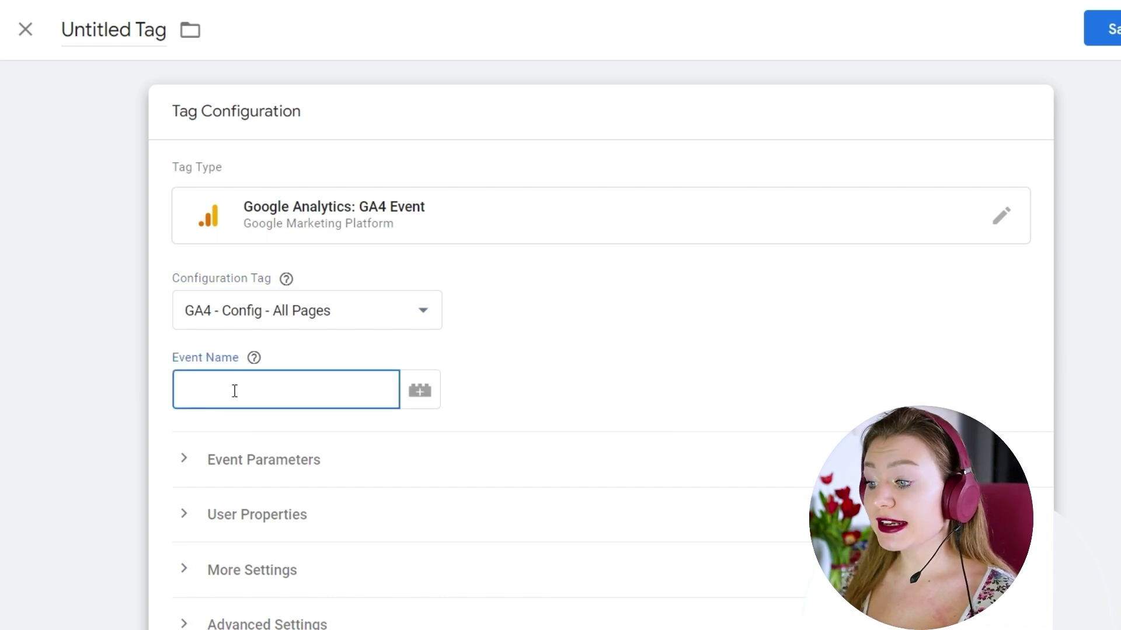
left_click(254, 358)
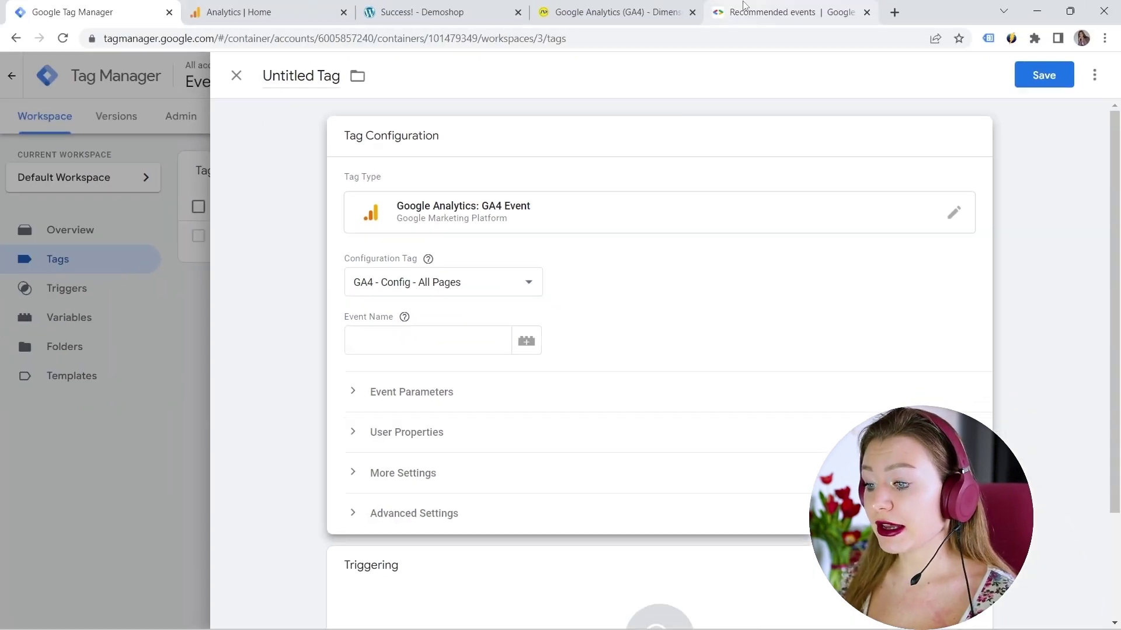
Step: Copy sign_up from the docs and paste it as the tag's event name
left_click(744, 6)
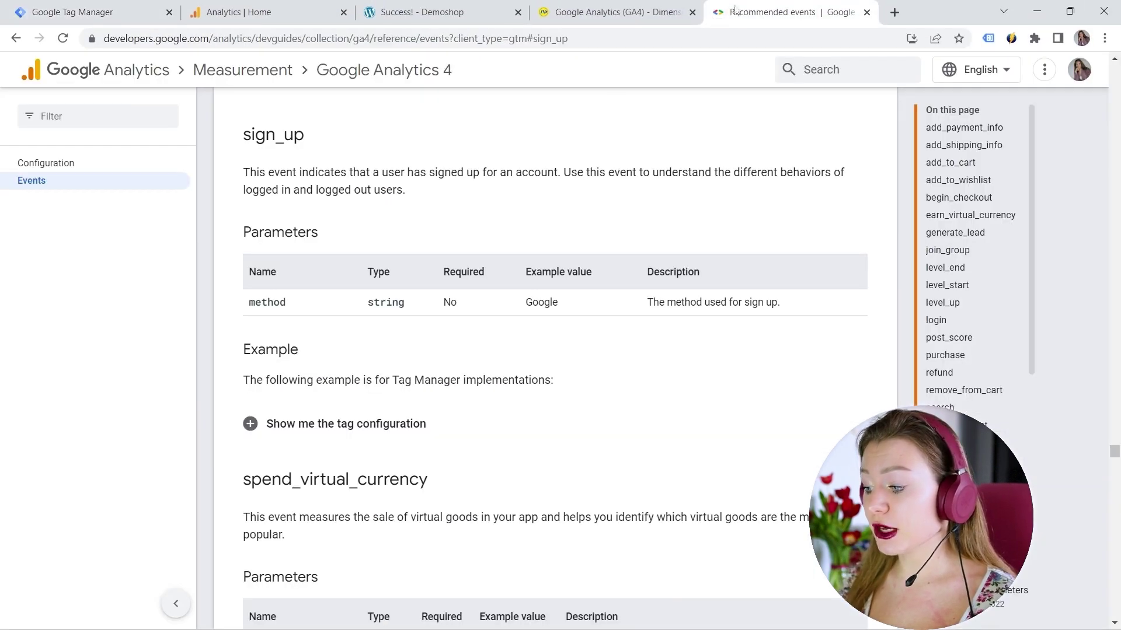
left_click_drag(232, 150, 303, 132)
key("ctrl+c")
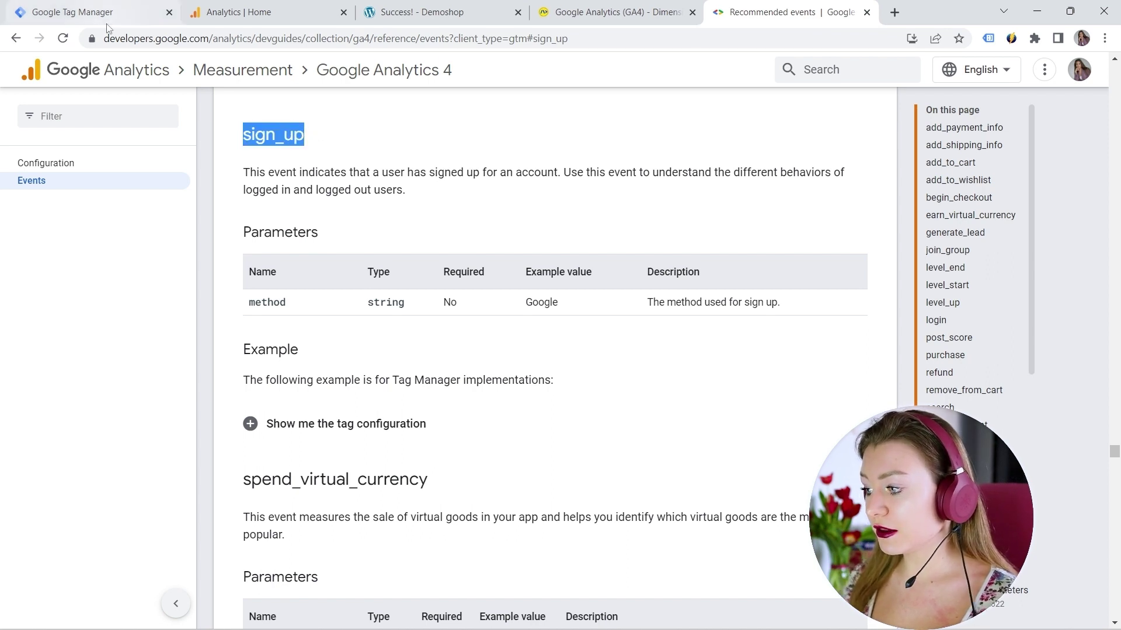
left_click(96, 13)
left_click(378, 333)
key("ctrl+v")
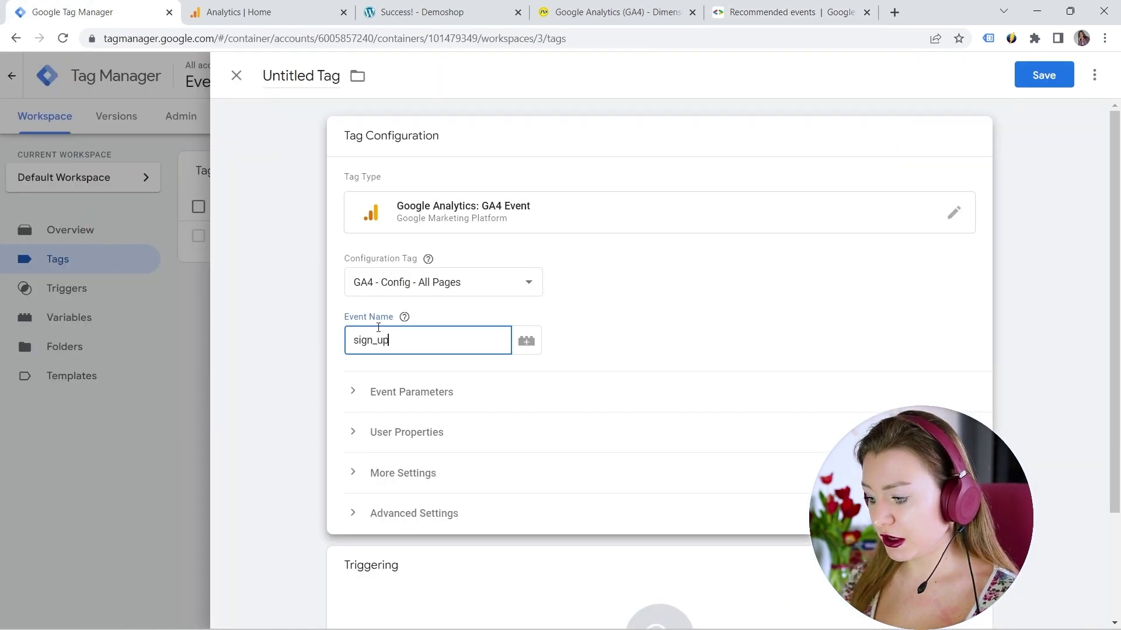
left_click(404, 317)
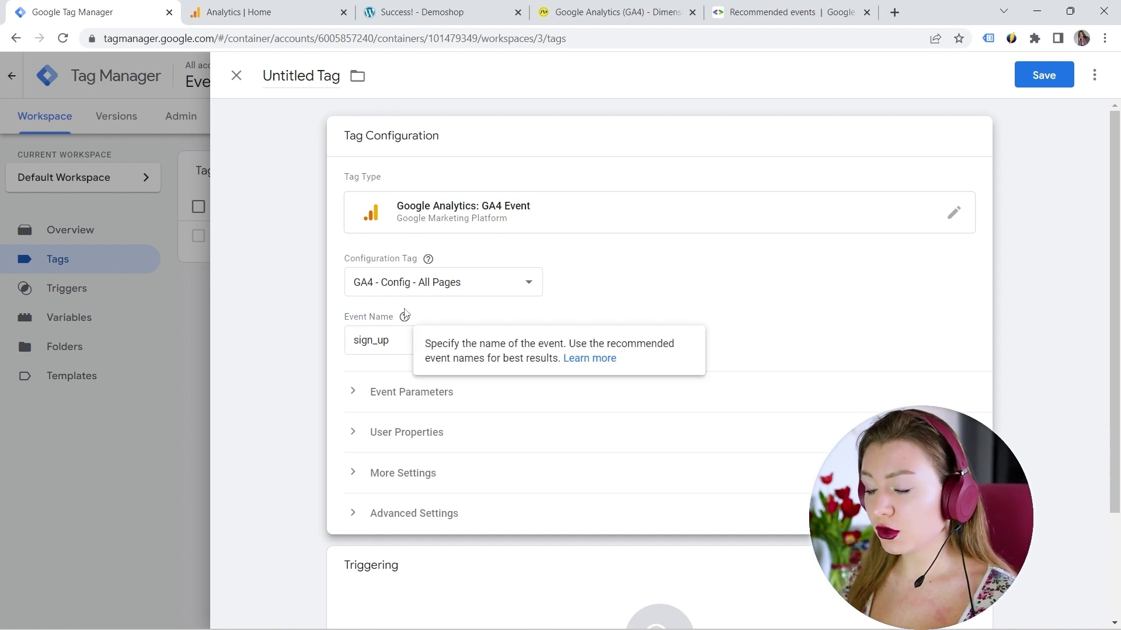
scroll(411, 303, "down", 2)
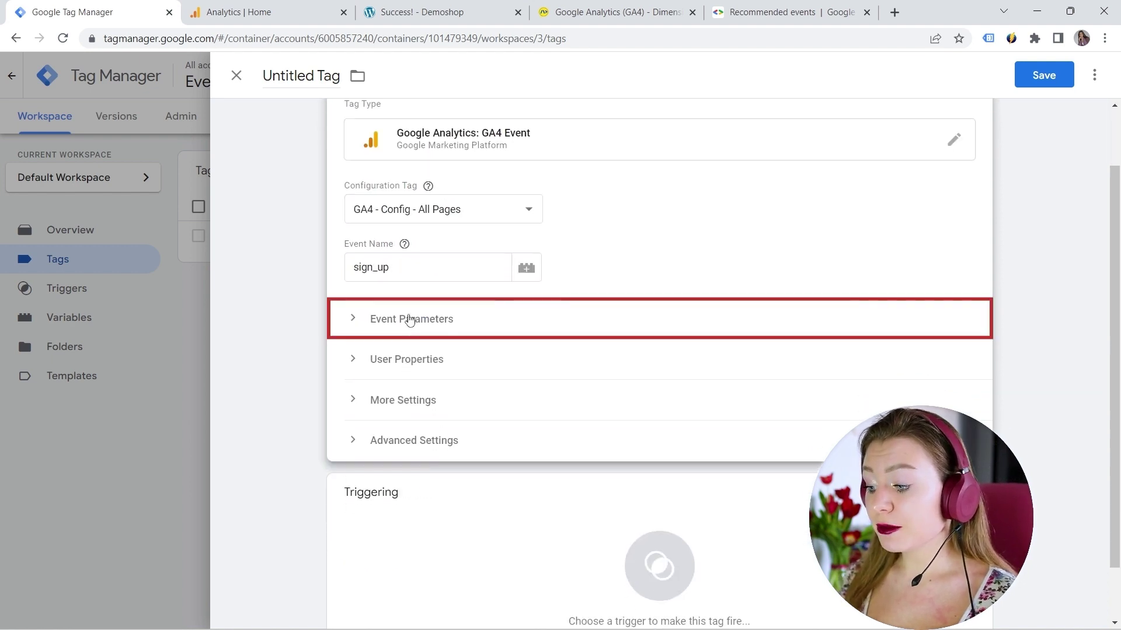
left_click(410, 319)
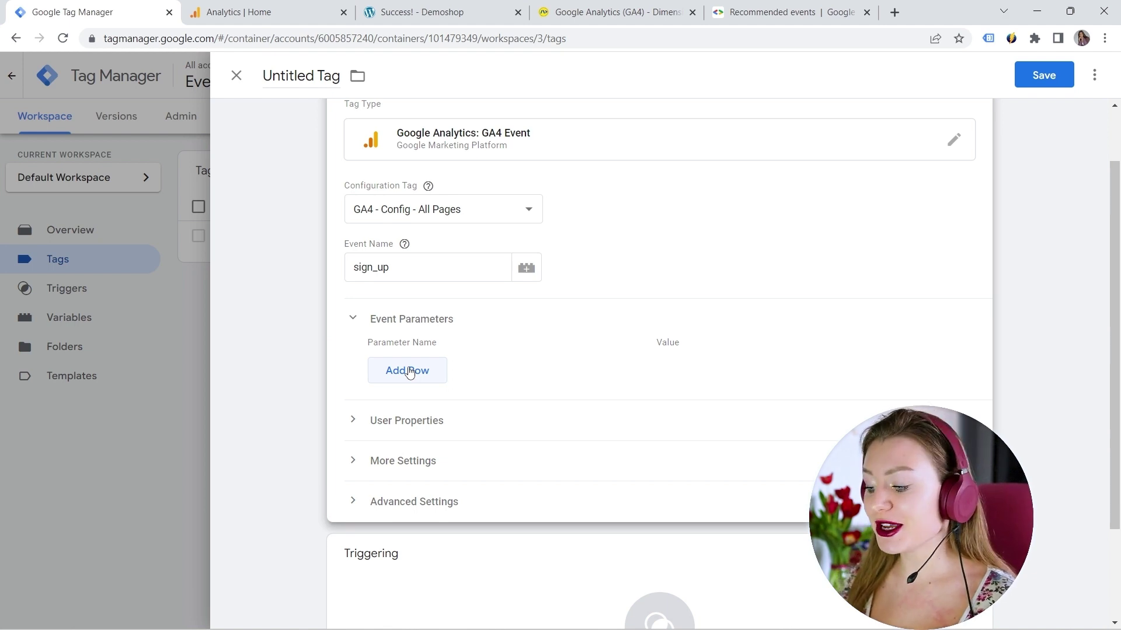
Step: Add an event parameter named method, copied from the docs, with value webform
left_click(409, 373)
left_click(782, 12)
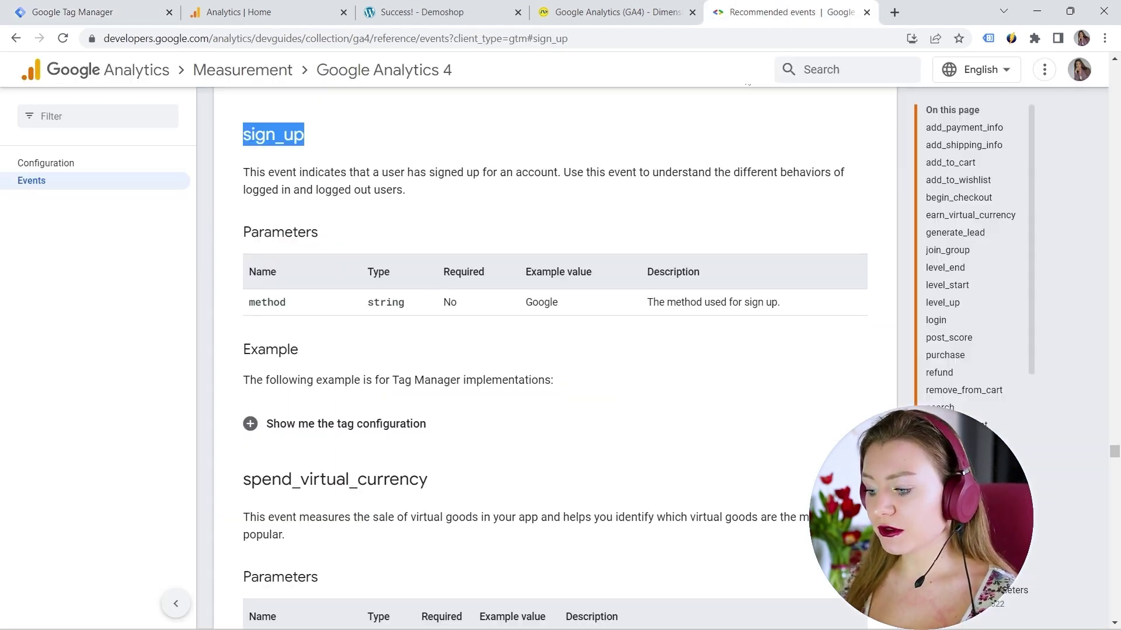
left_click_drag(250, 301, 289, 302)
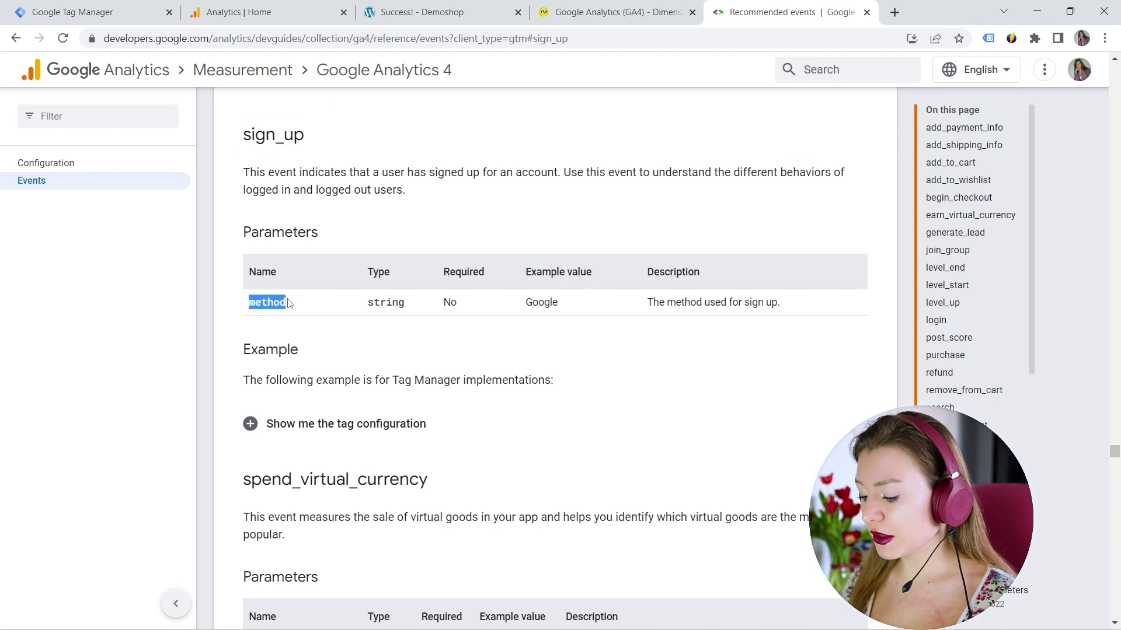
key("ctrl+c")
left_click(88, 12)
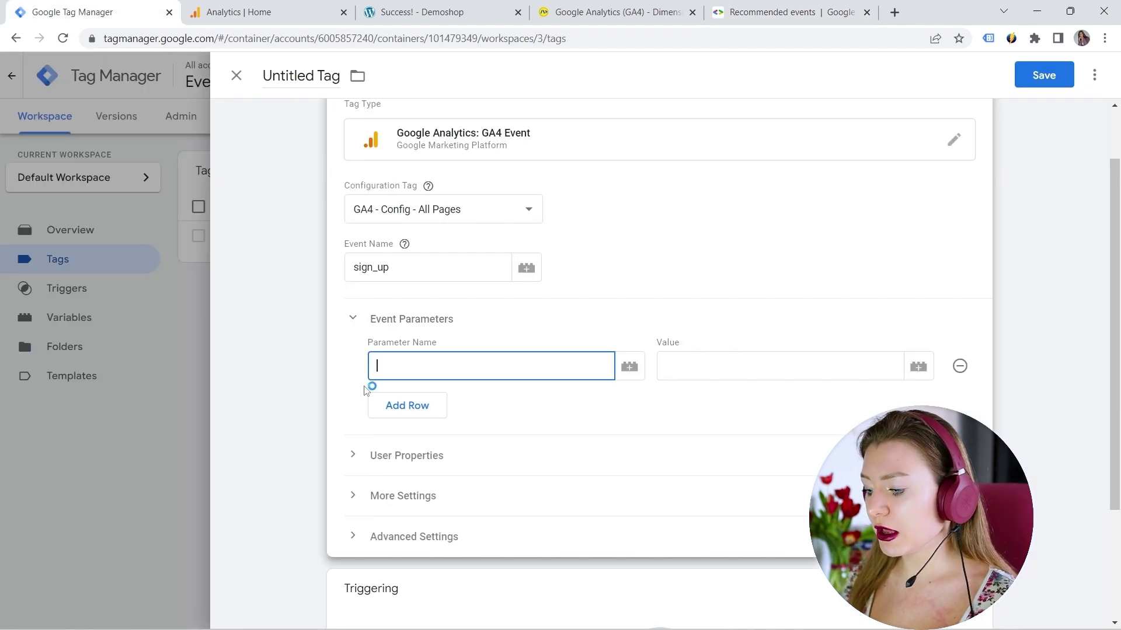
key("ctrl+v")
left_click(696, 362)
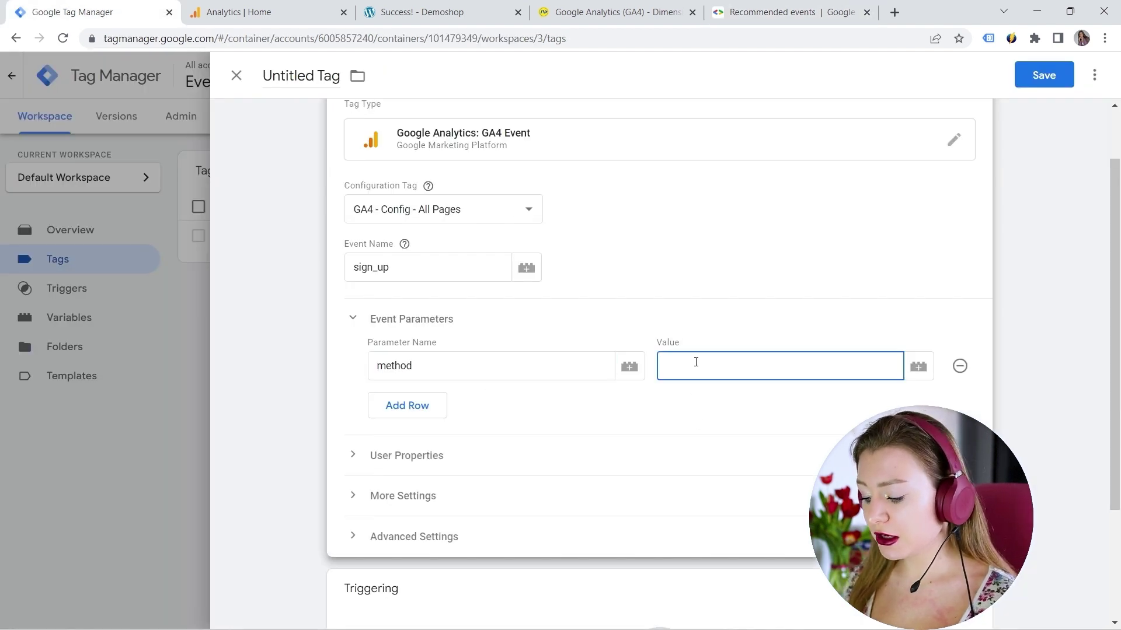
type("e")
key("BackSpace")
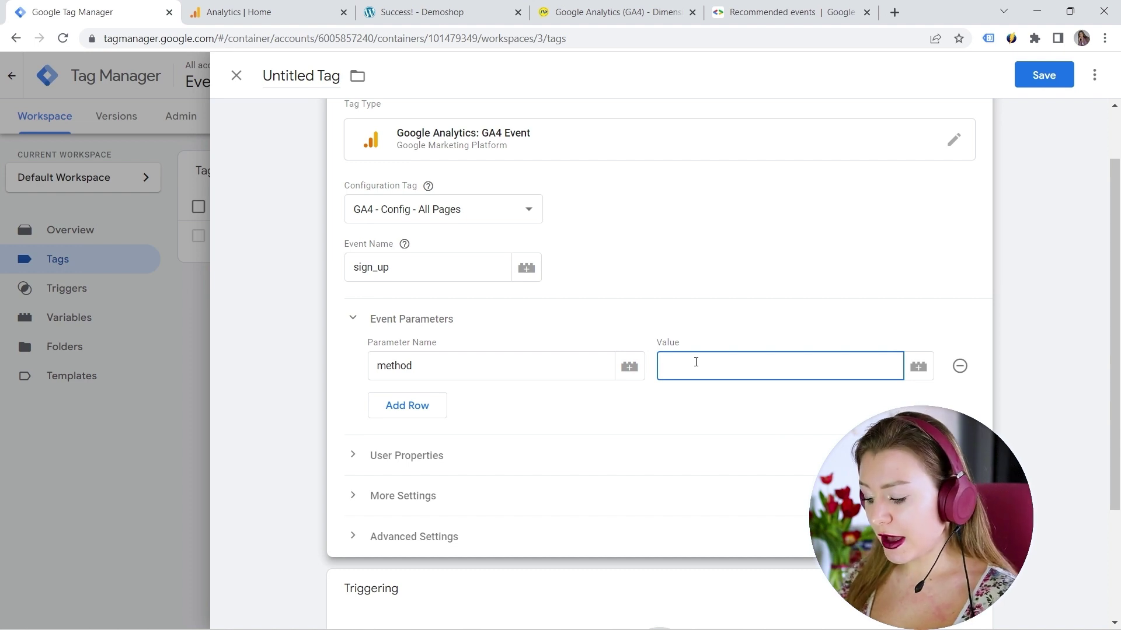
type("webform")
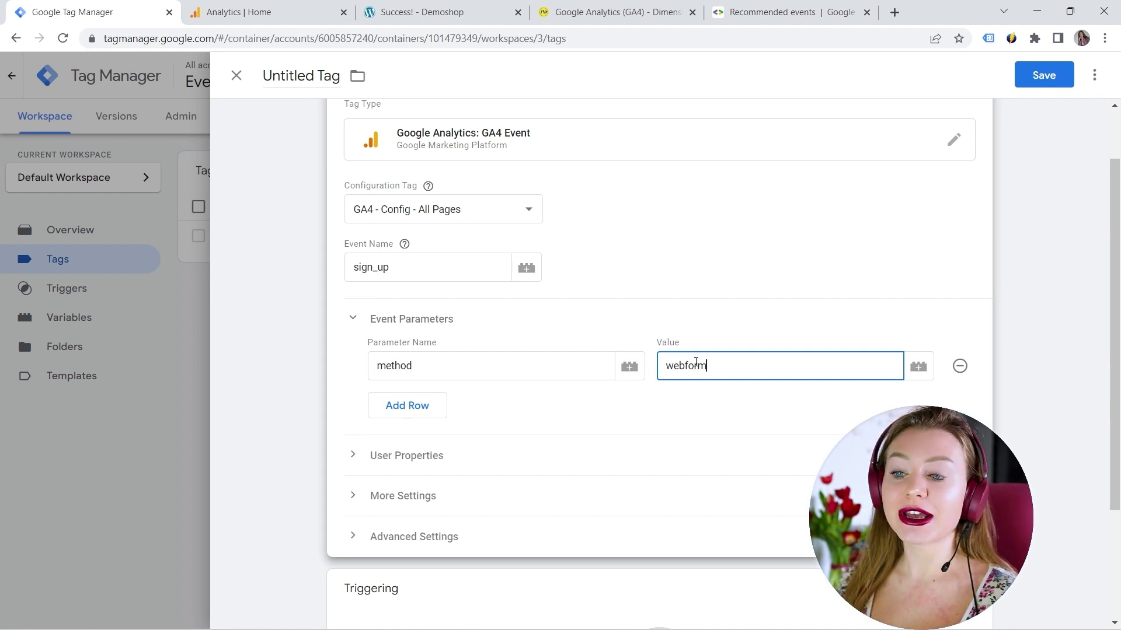
scroll(590, 313, "down", 3)
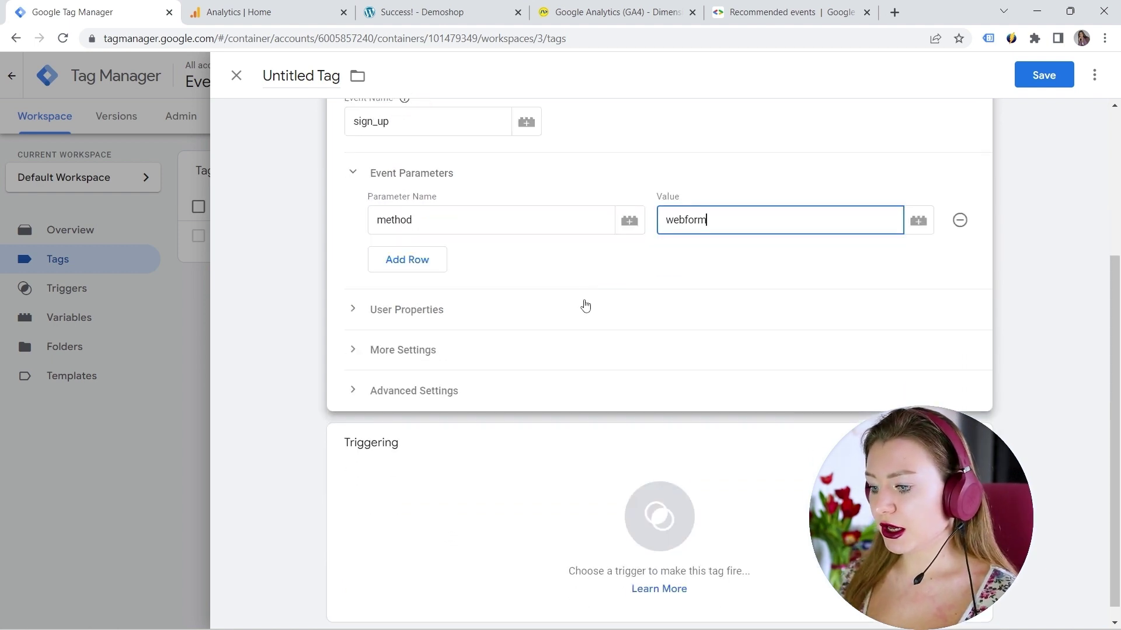
Step: Start a new Page View trigger firing on some page views, conditioned on Page URL
left_click(498, 495)
left_click(1089, 75)
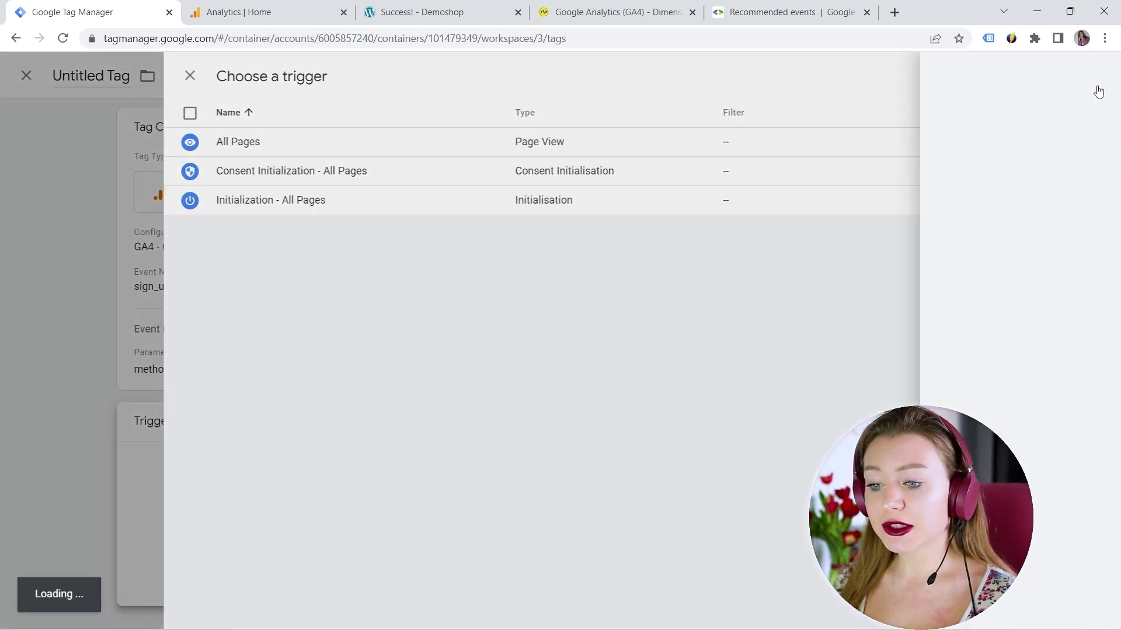
left_click(747, 186)
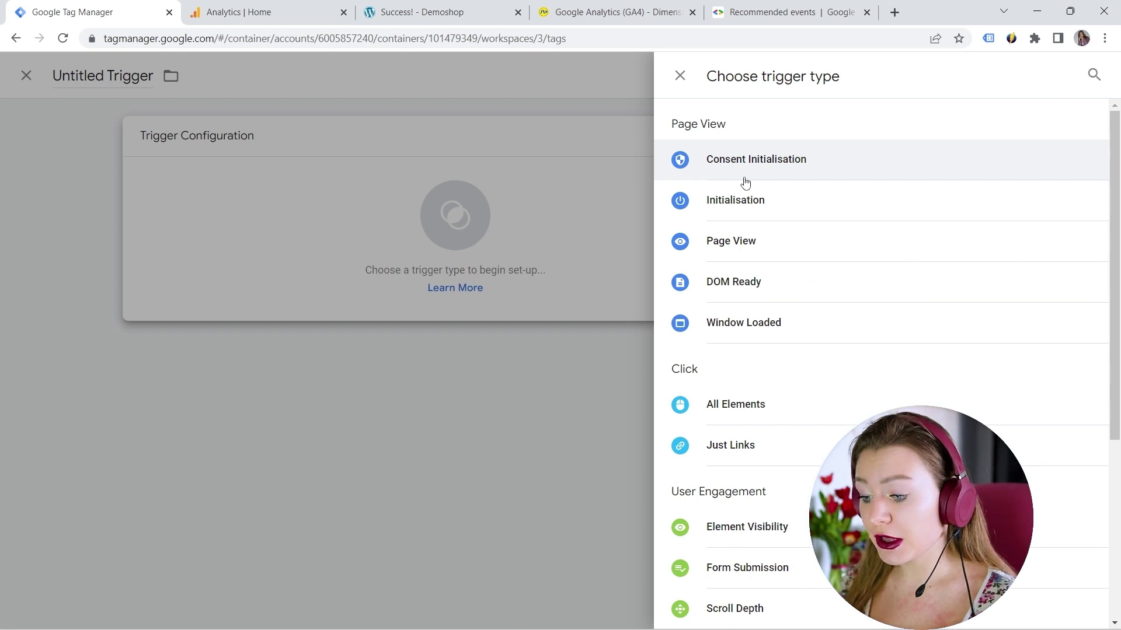
left_click(450, 13)
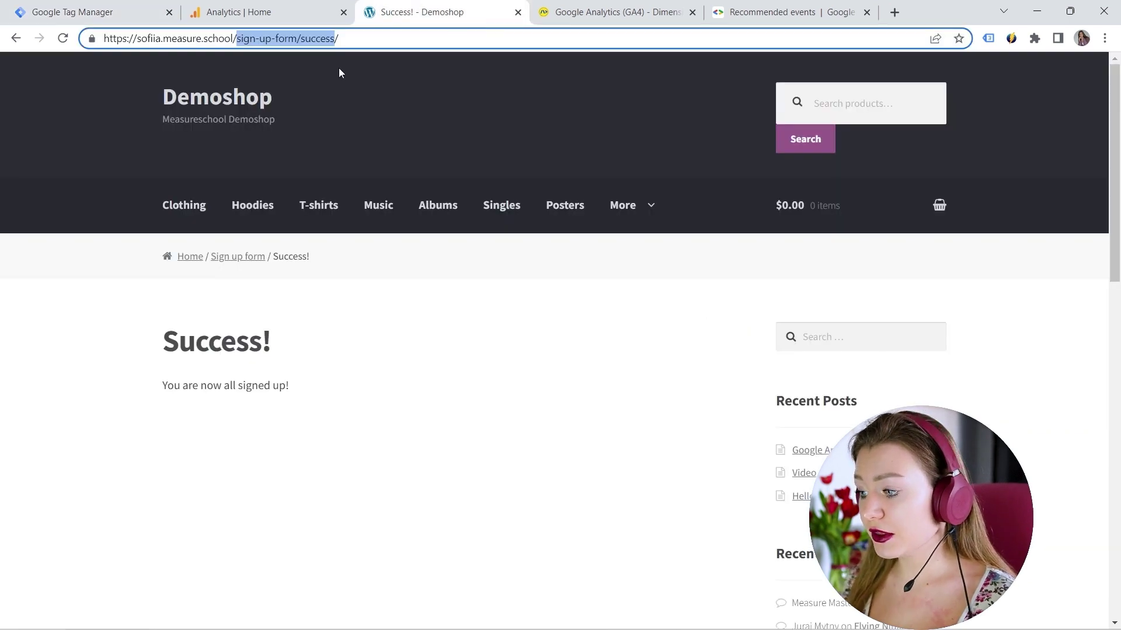
left_click(275, 15)
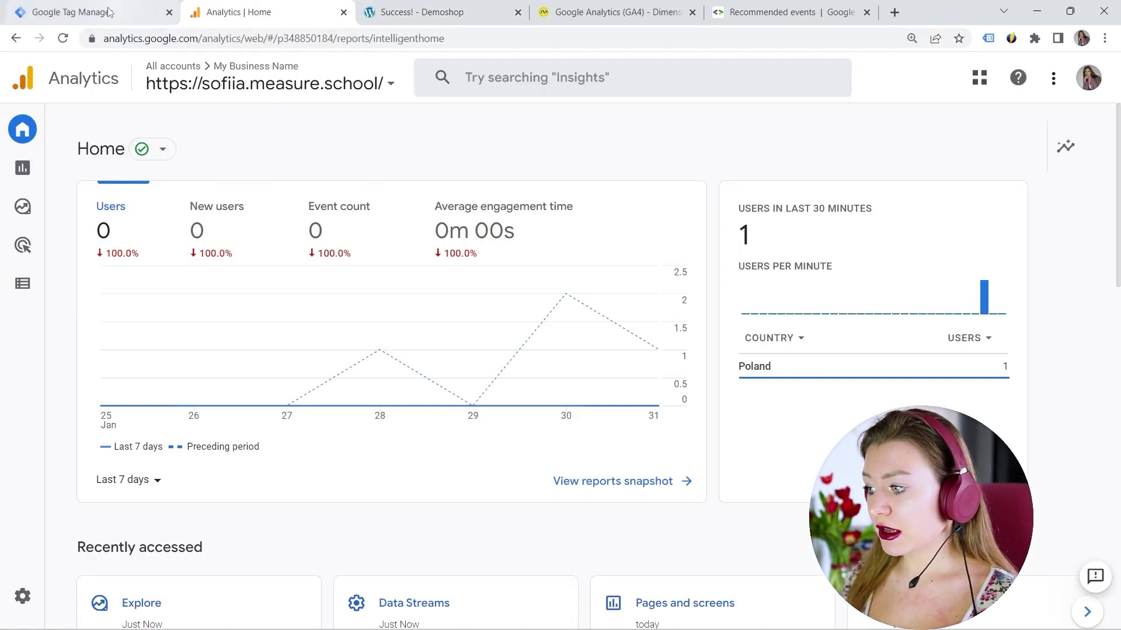
left_click(88, 12)
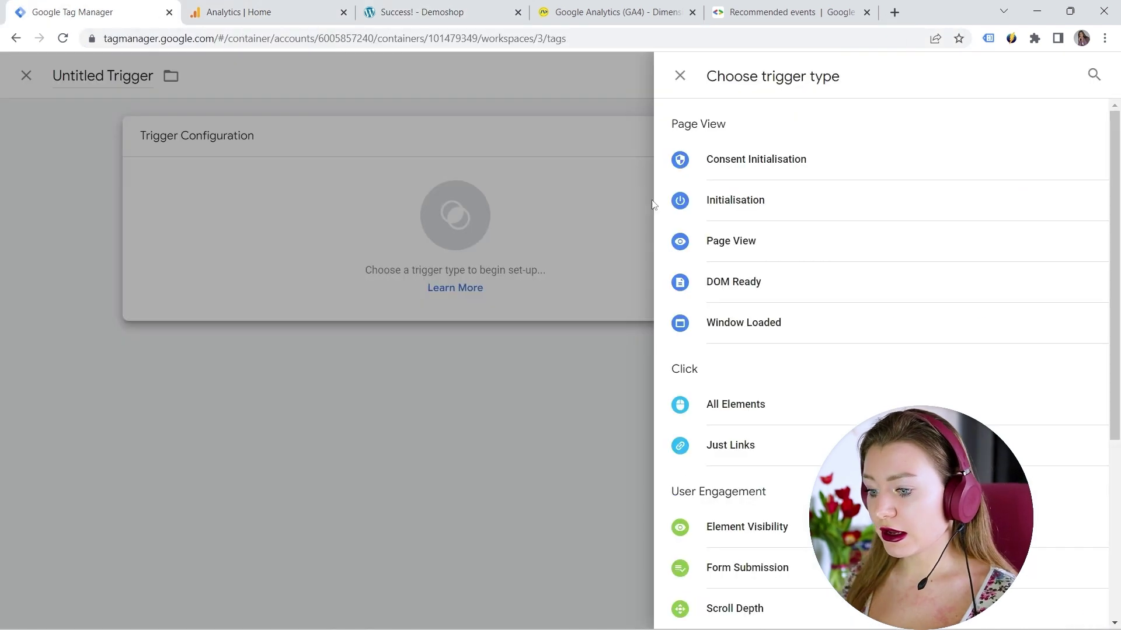
left_click(736, 257)
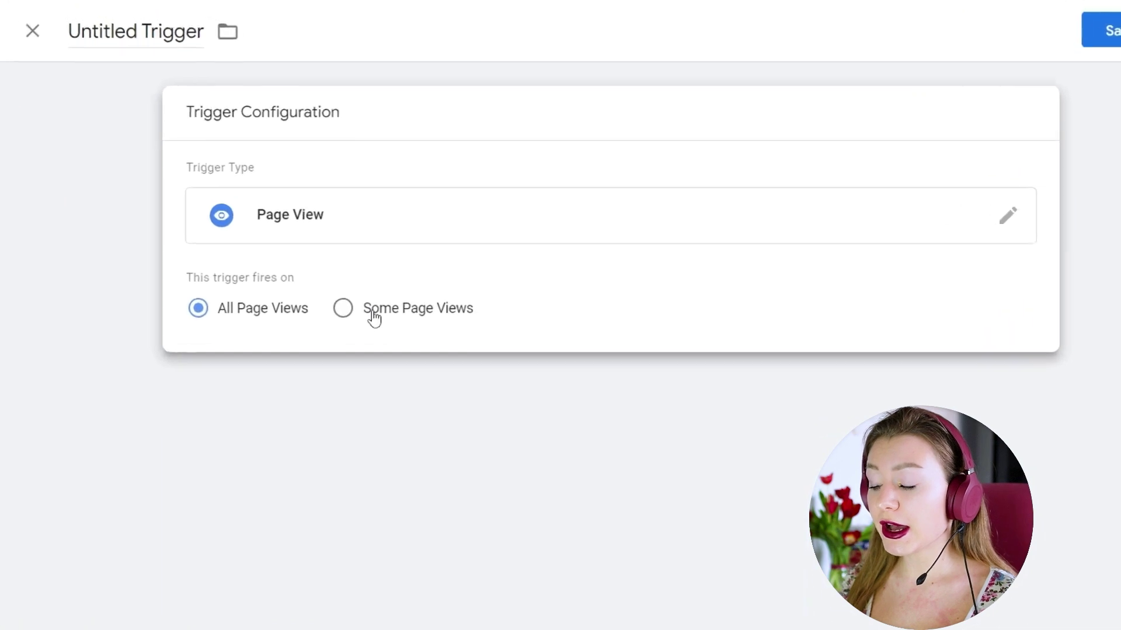
left_click(369, 315)
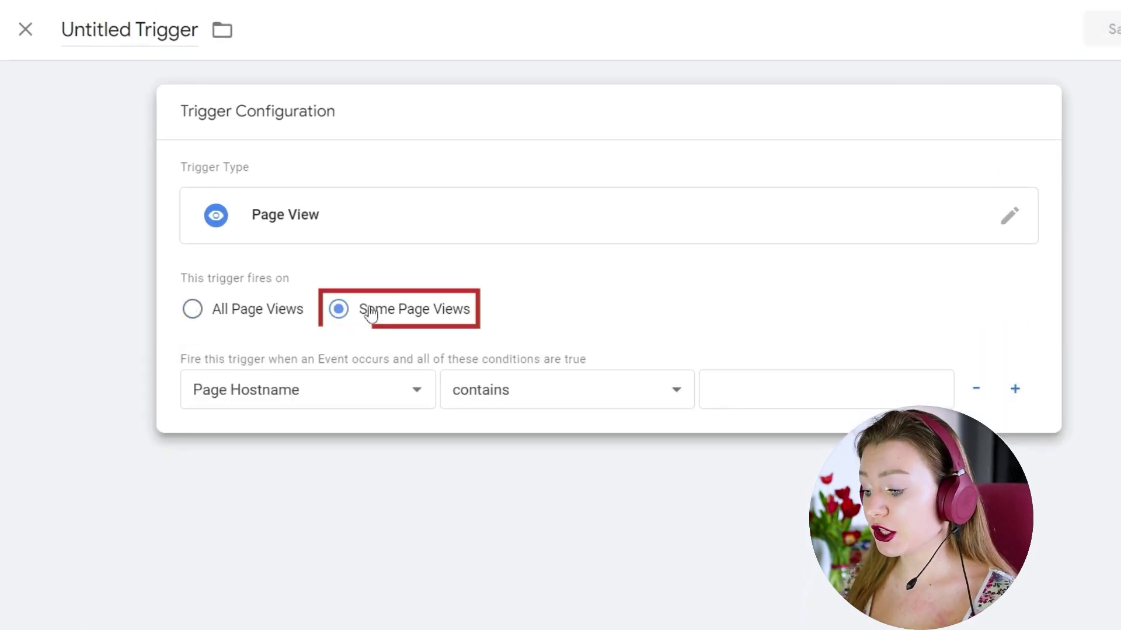
left_click(355, 395)
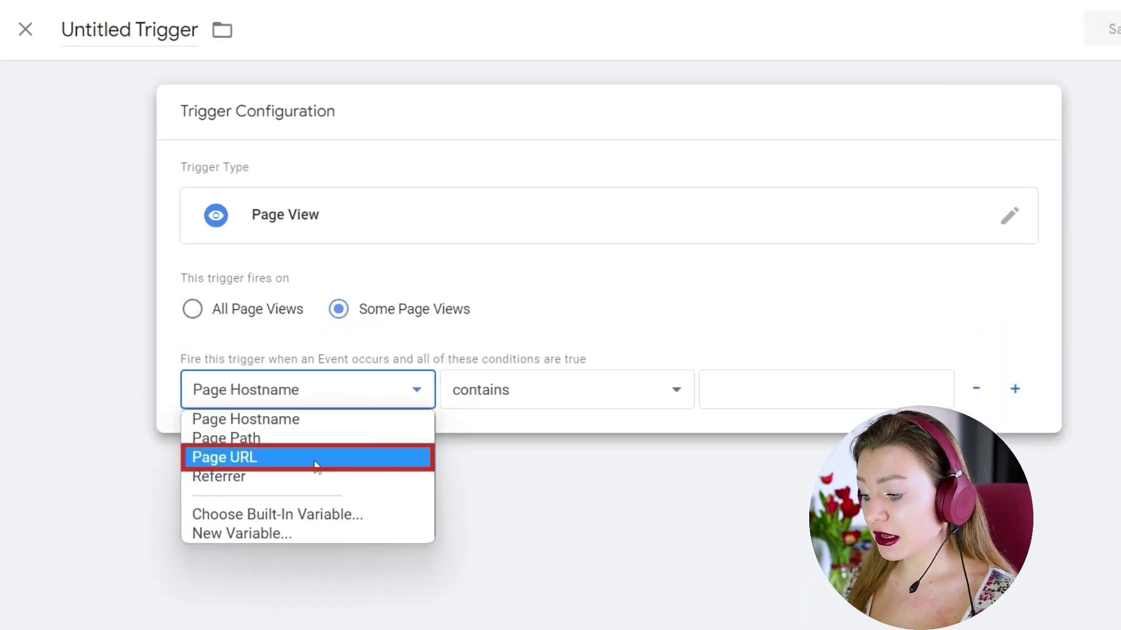
left_click(319, 458)
Step: Make the condition sign-up-form/success, name the trigger Sign Up - Success, and save
left_click(739, 402)
key("ctrl+v")
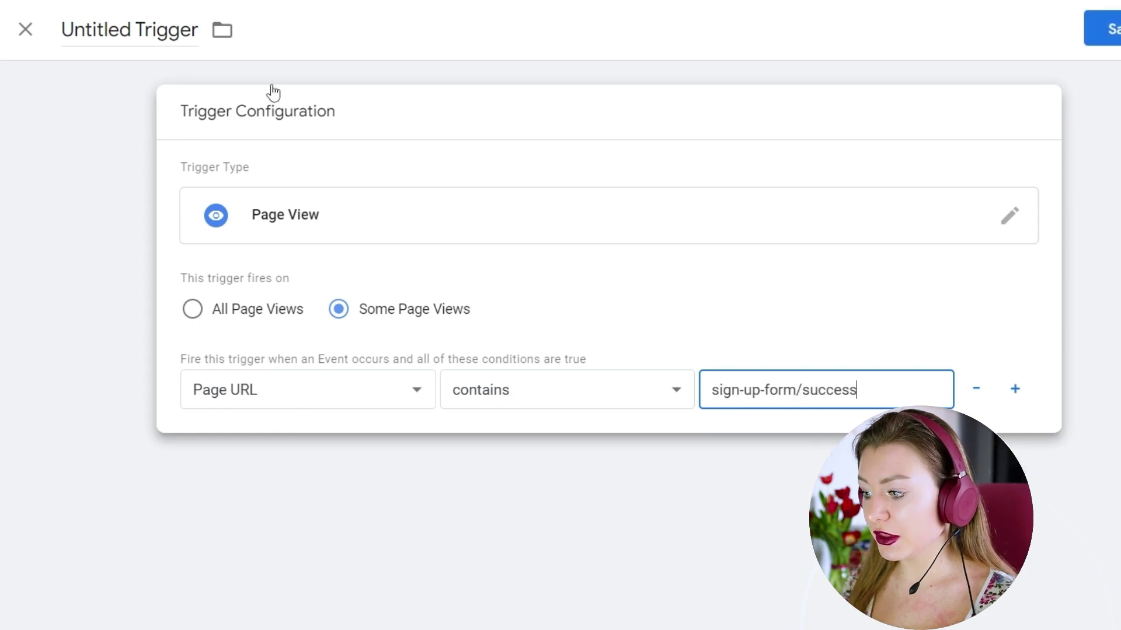
left_click(190, 35)
type("Sign Up Success")
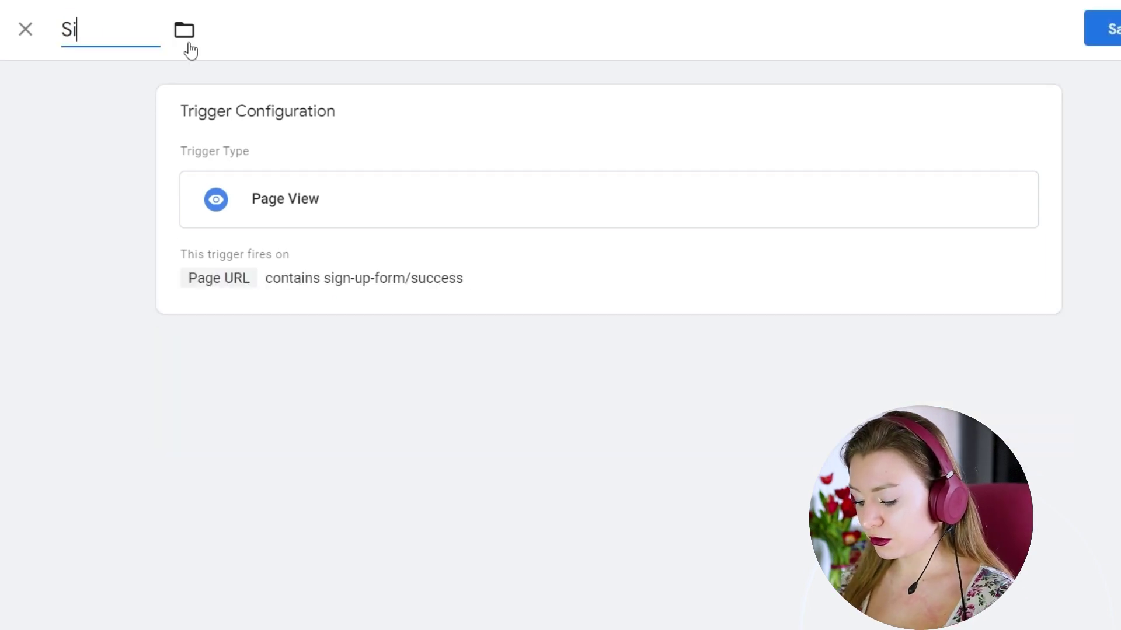
left_click(135, 29)
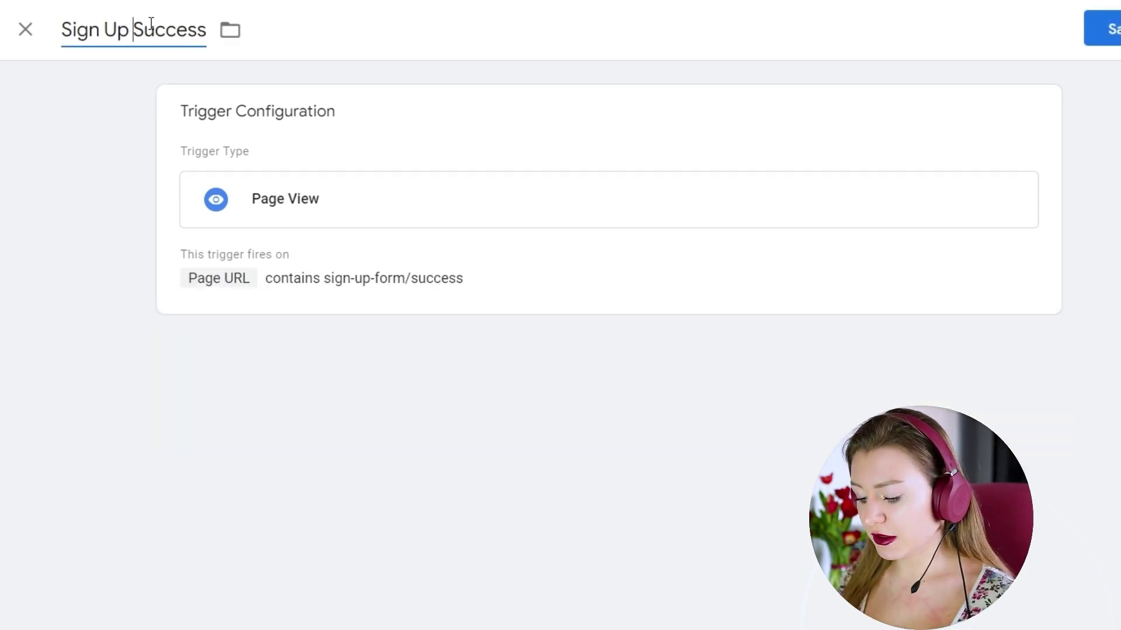
type("-")
left_click(1043, 75)
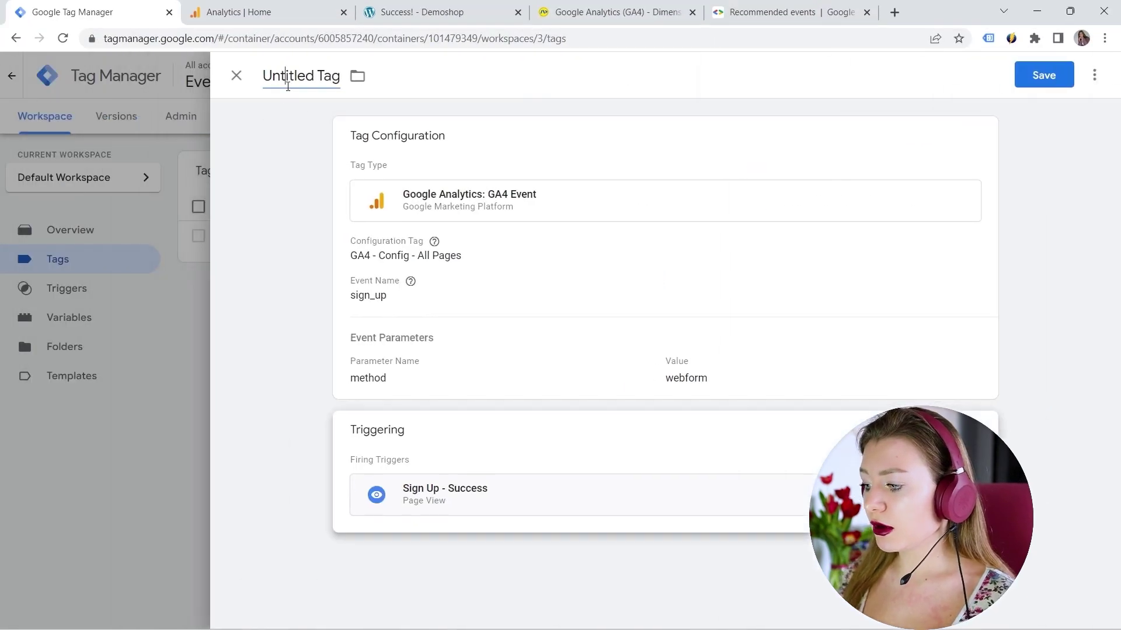
Step: Rename the tag to GA4 - Event - Sign Up and save it
left_click(288, 87)
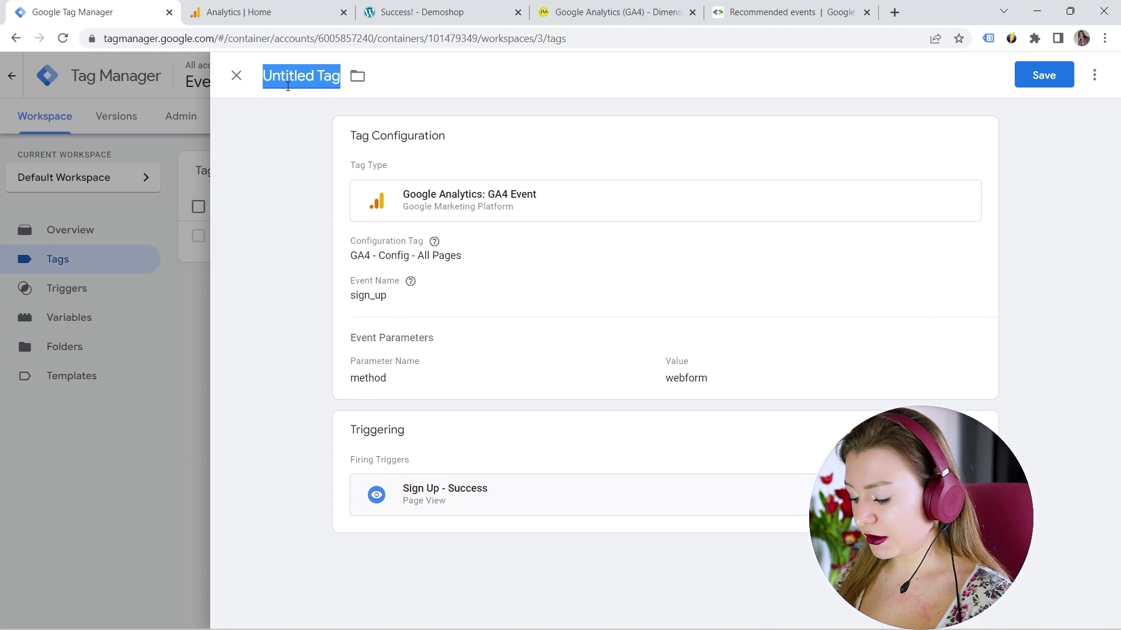
type("GA4 - Event - ")
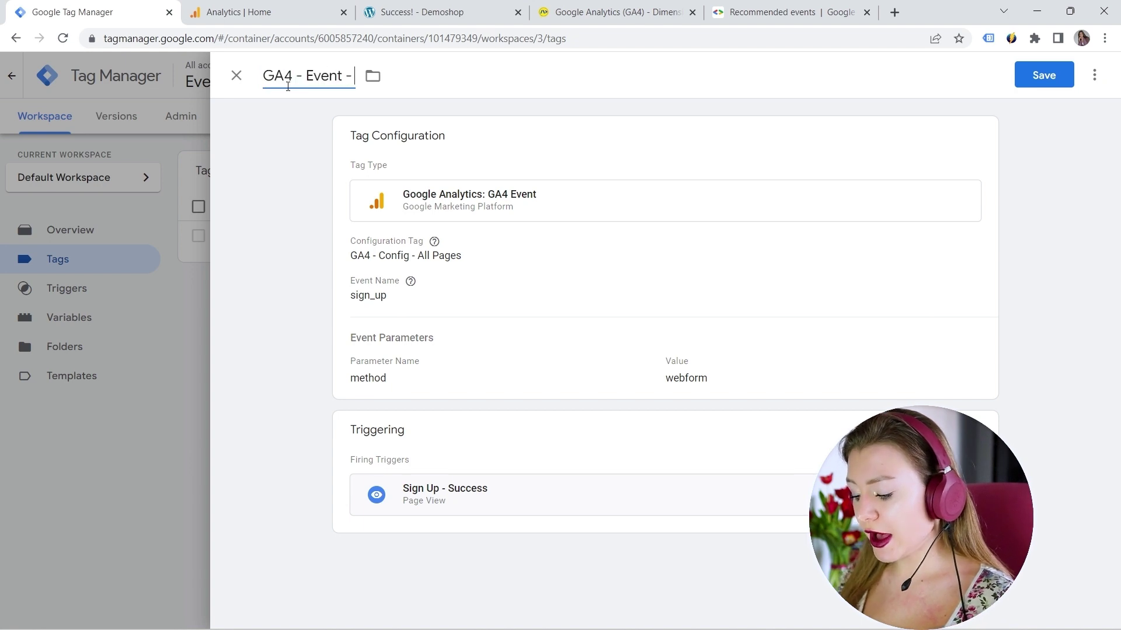
type("Sign U")
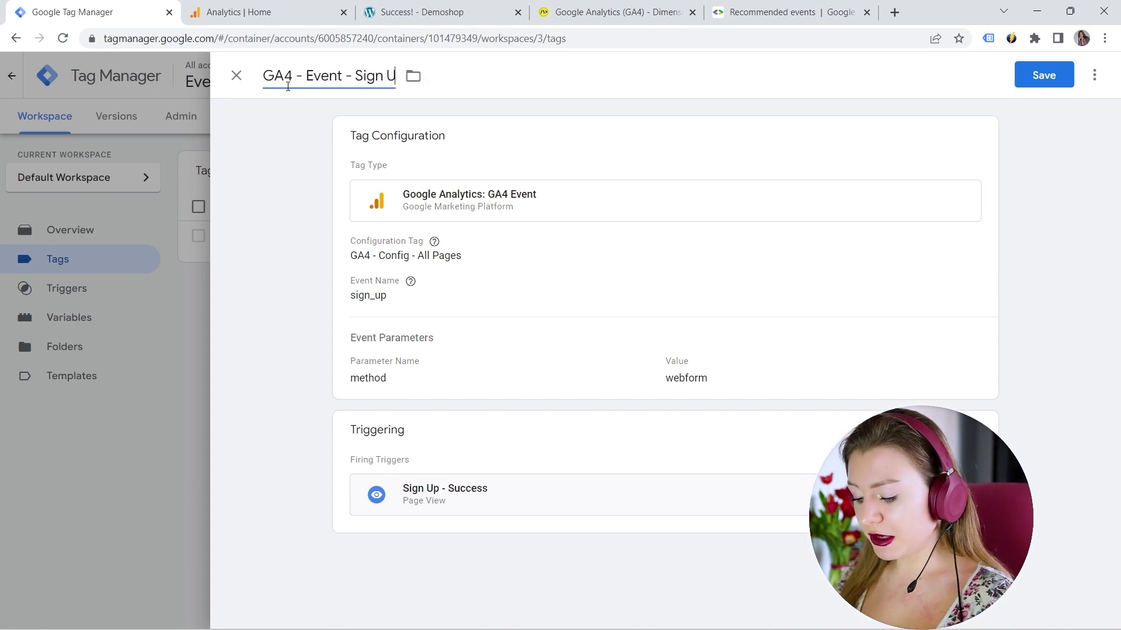
type("p")
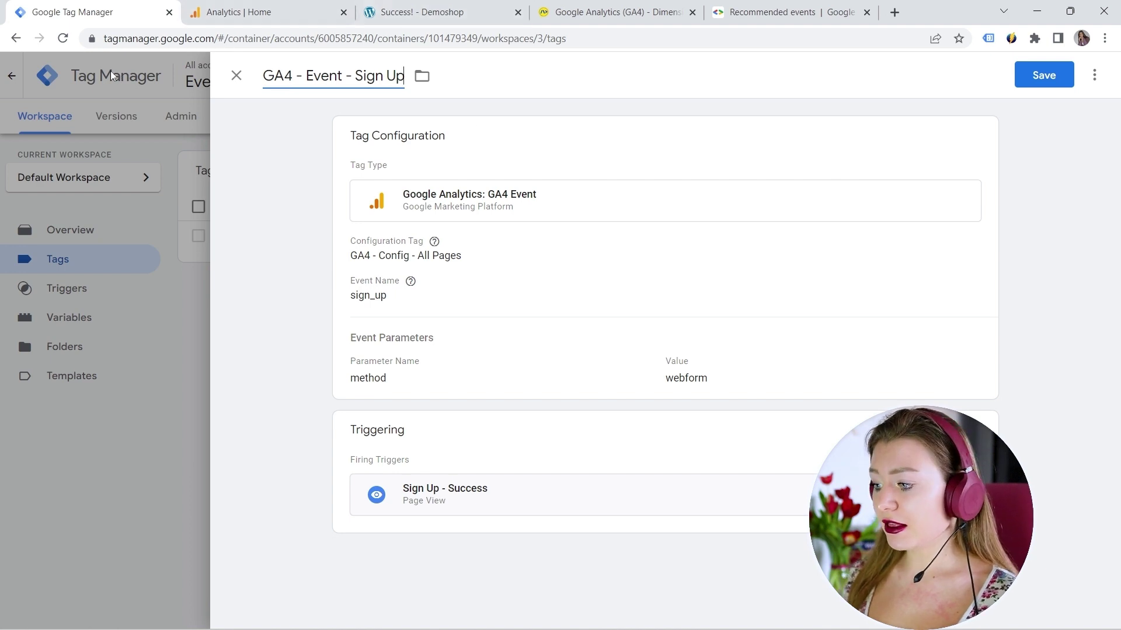
left_click(1042, 75)
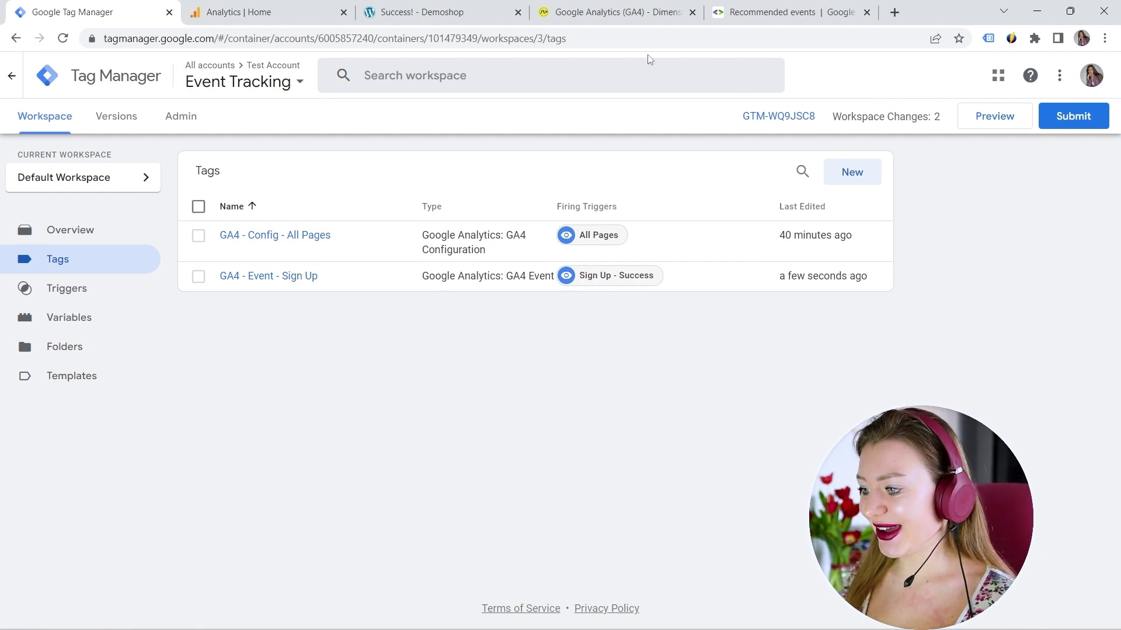
Step: Start Preview and connect Tag Assistant to the copied Demoshop sign-up form URL
left_click(986, 121)
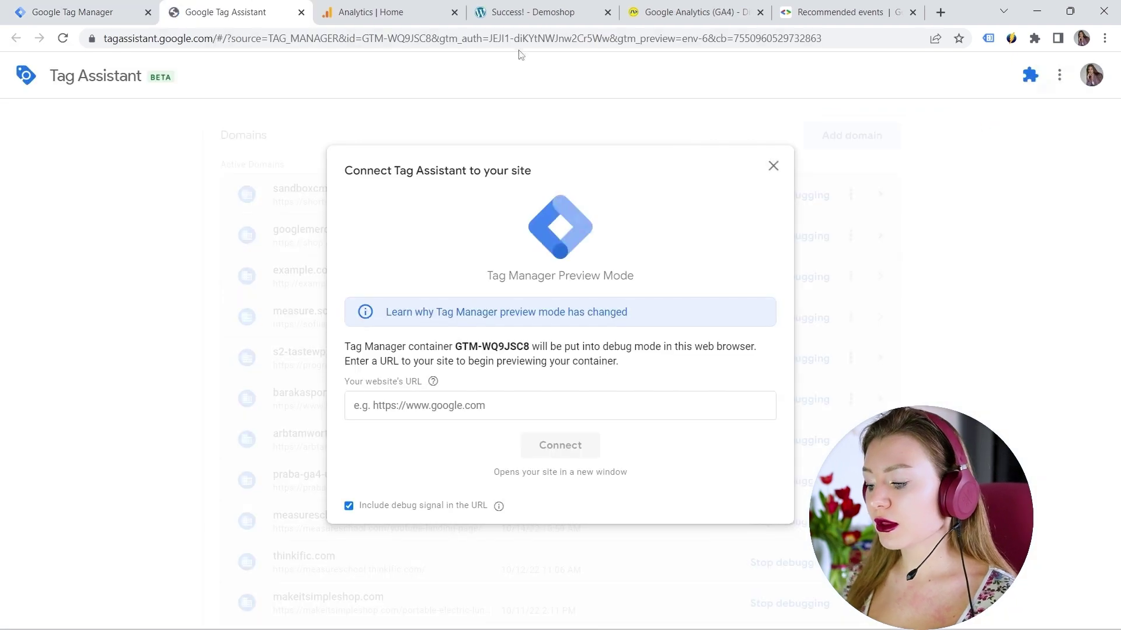
left_click(542, 12)
mouse_move(660, 209)
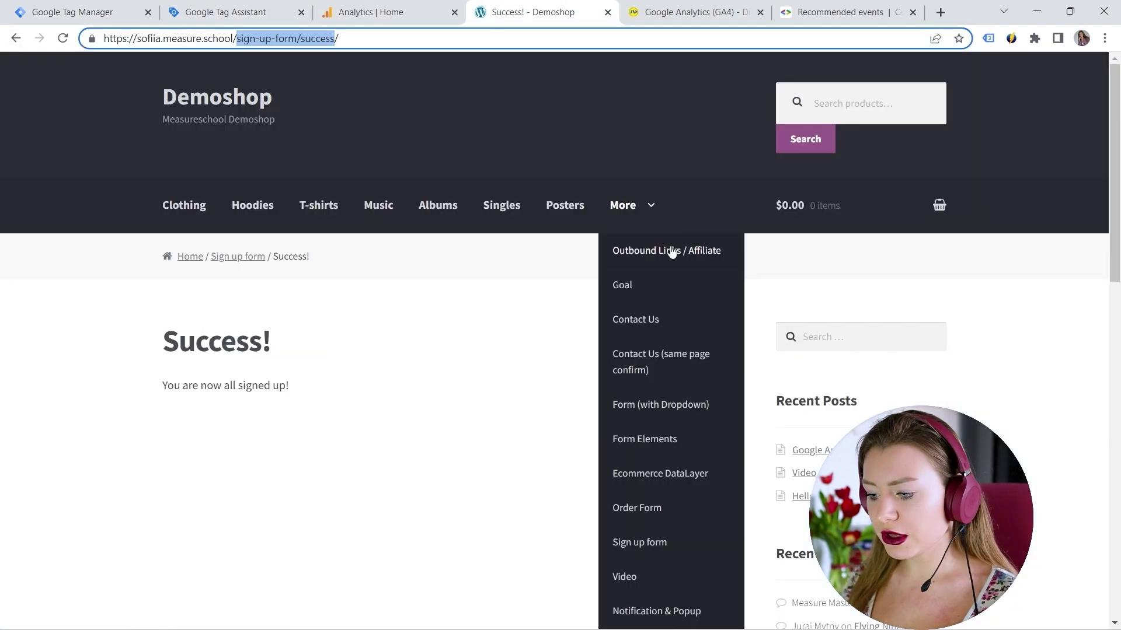
left_click(662, 552)
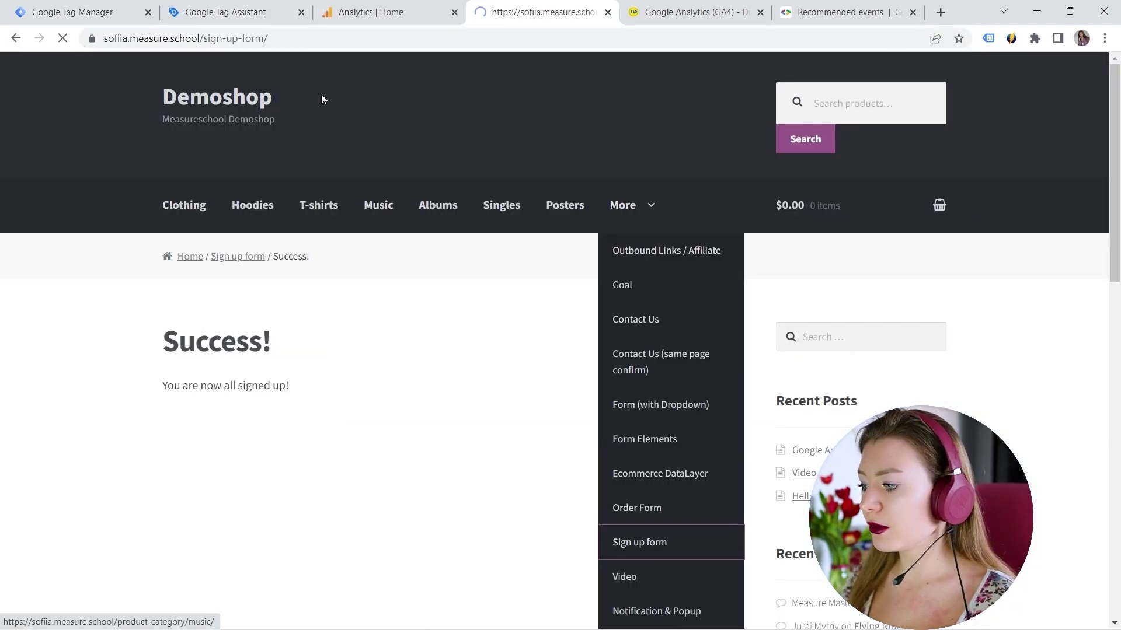
left_click(293, 39)
key("ctrl+c")
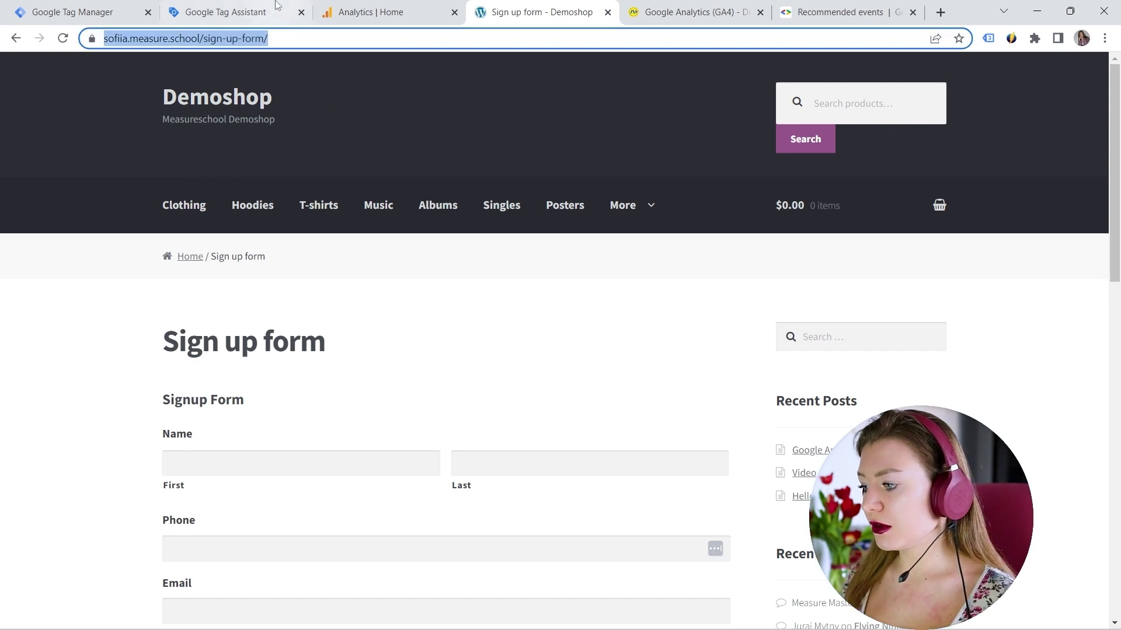
left_click(257, 11)
left_click(395, 404)
key("ctrl+v")
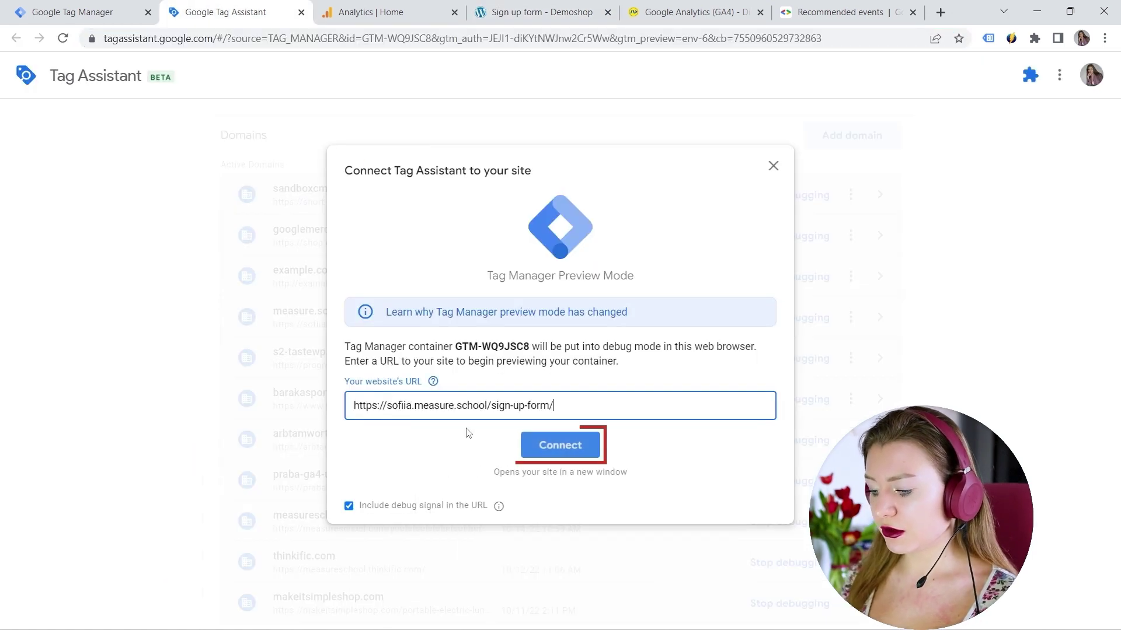
left_click(537, 445)
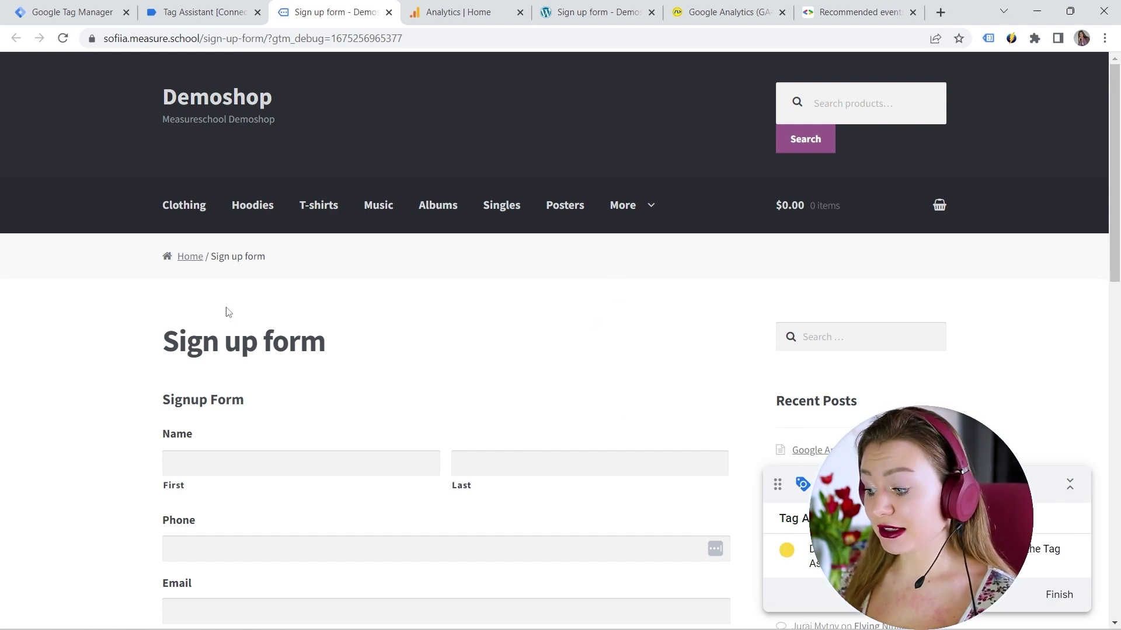
Step: Fill the debug-mode sign-up form with a test name, phone number and email
scroll(225, 310, "down", 1)
left_click(222, 383)
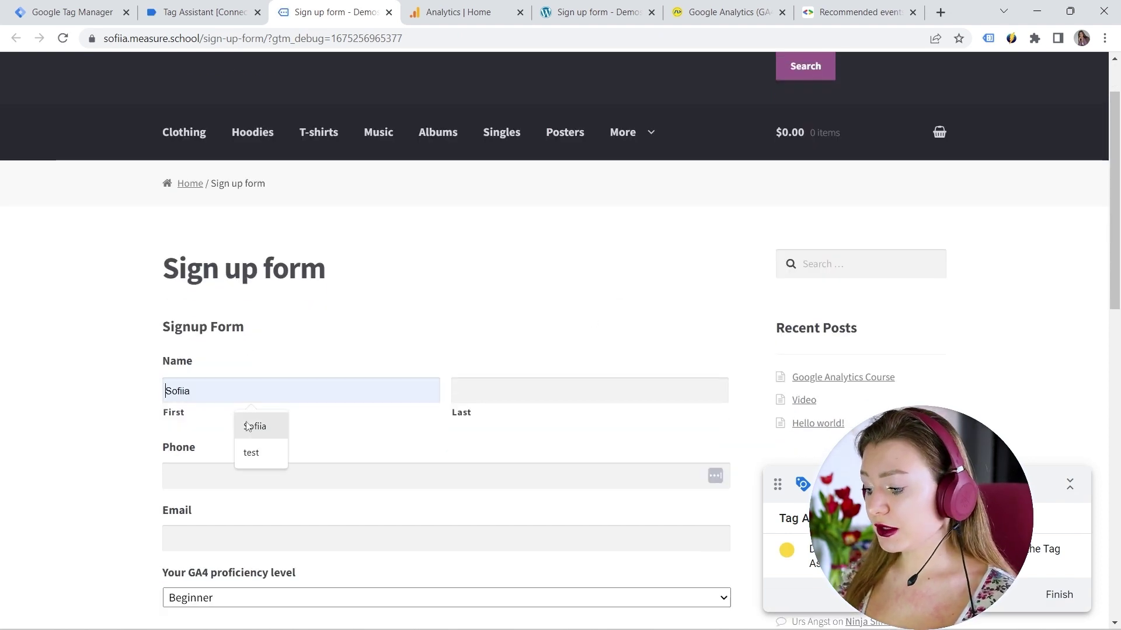
left_click(251, 427)
left_click(508, 393)
left_click(555, 427)
left_click(263, 488)
type("4444444444")
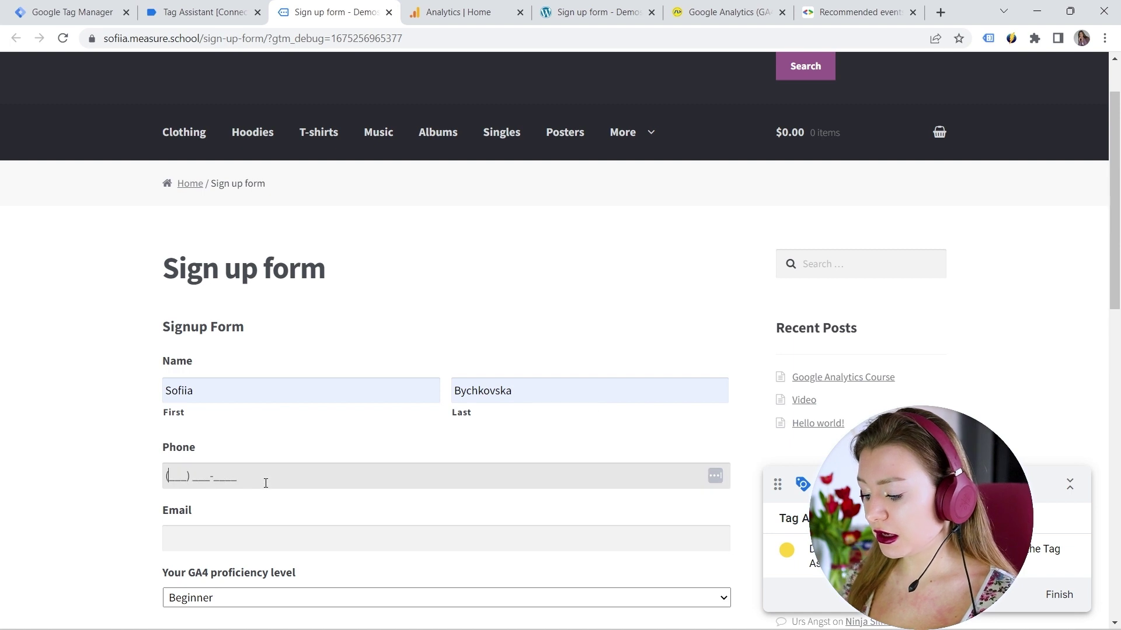
left_click(253, 538)
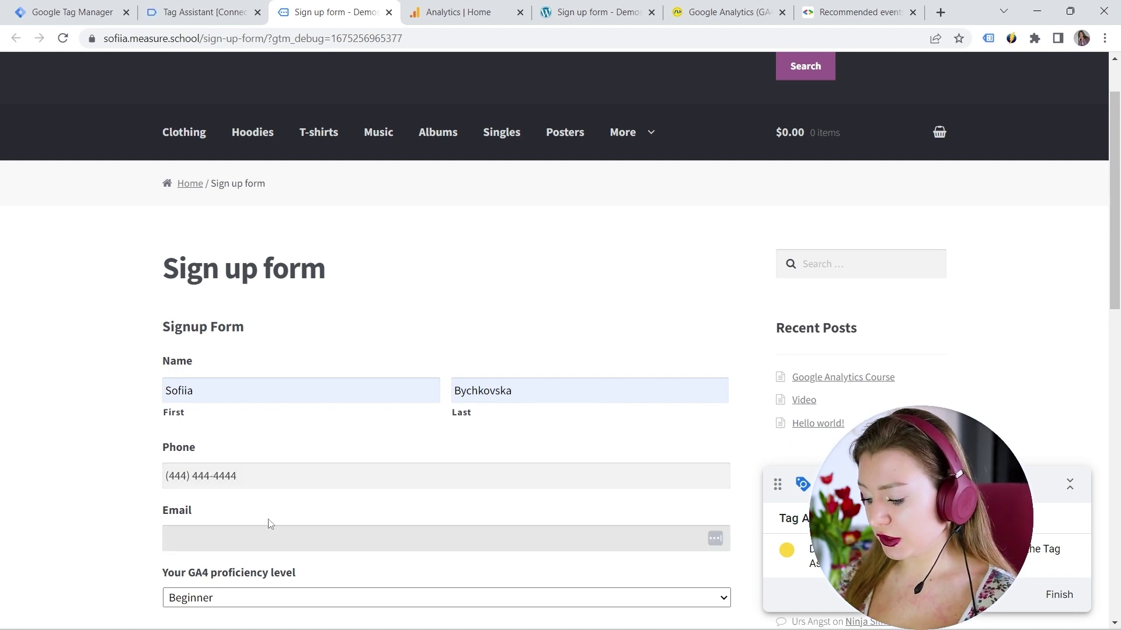
type("test@test")
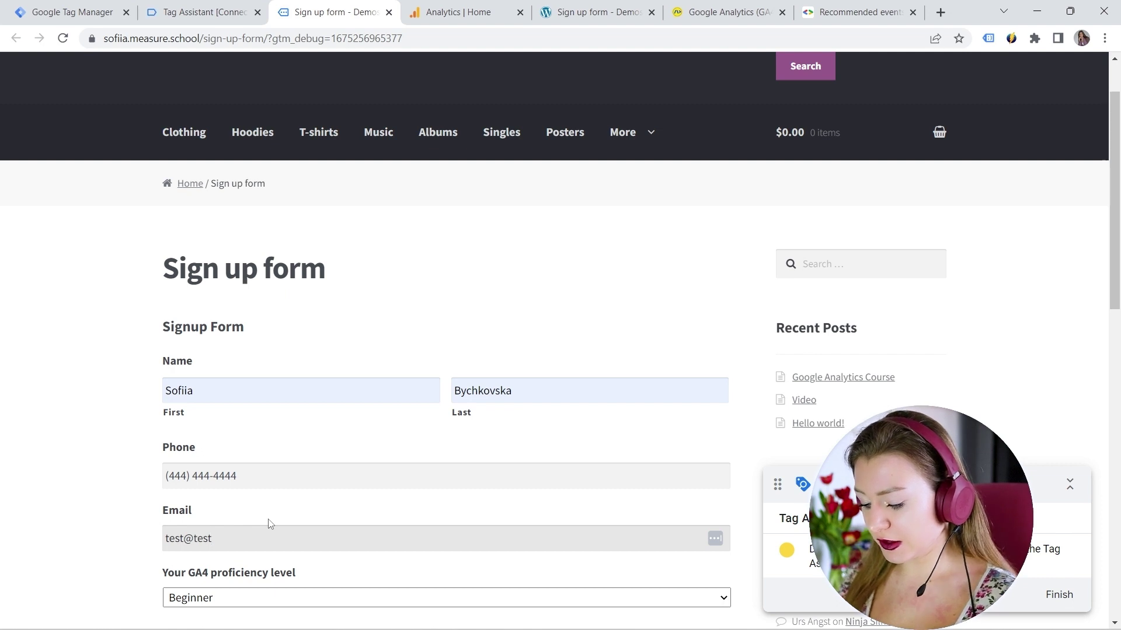
type("e")
Step: Submit the form and confirm in Tag Assistant that GA4 - Event - Sign Up fired once
scroll(283, 493, "down", 3)
left_click(219, 429)
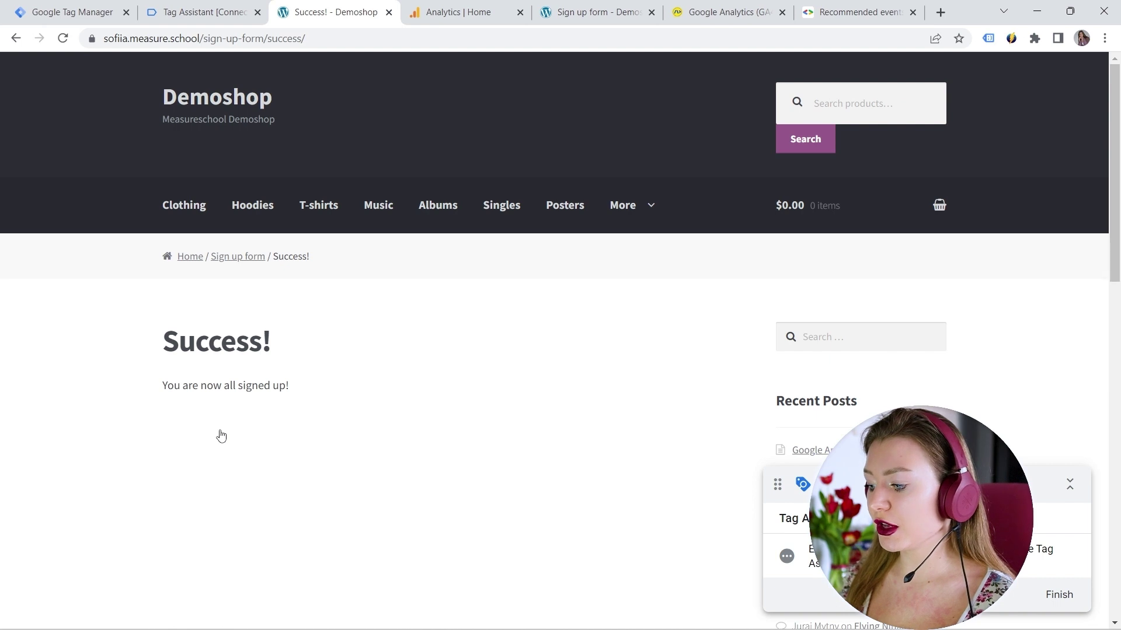
left_click(204, 11)
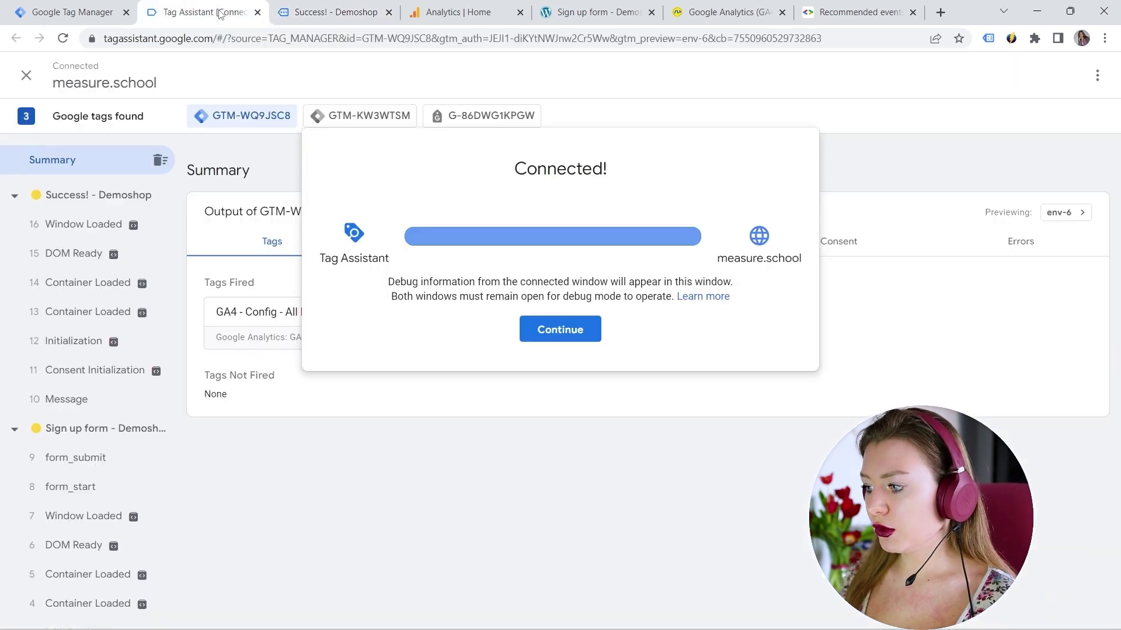
left_click(578, 337)
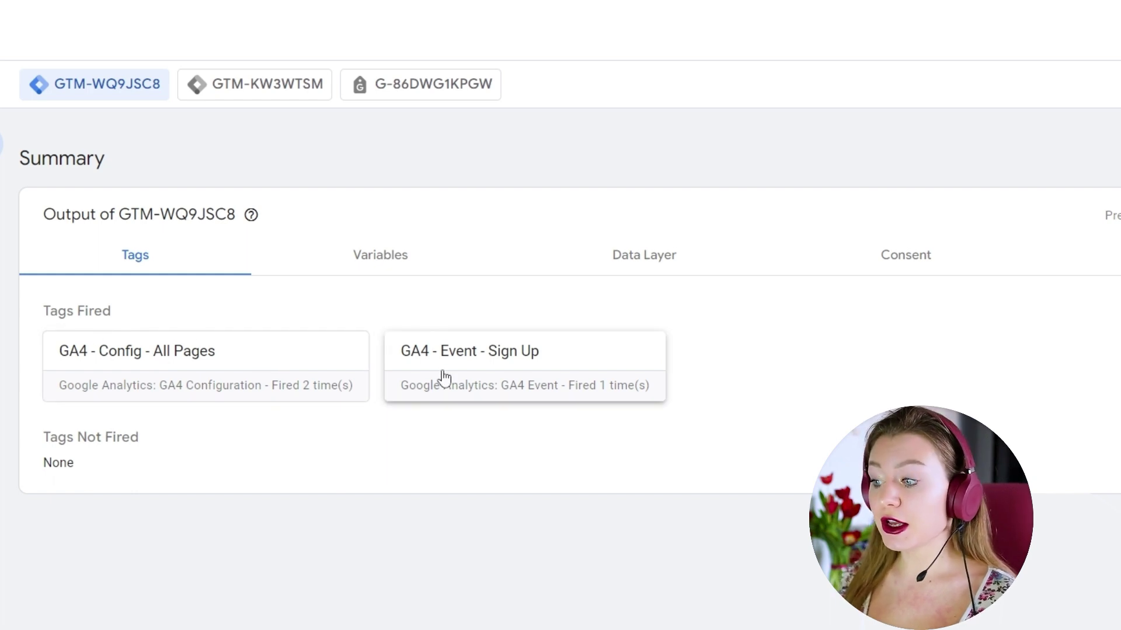
left_click(458, 13)
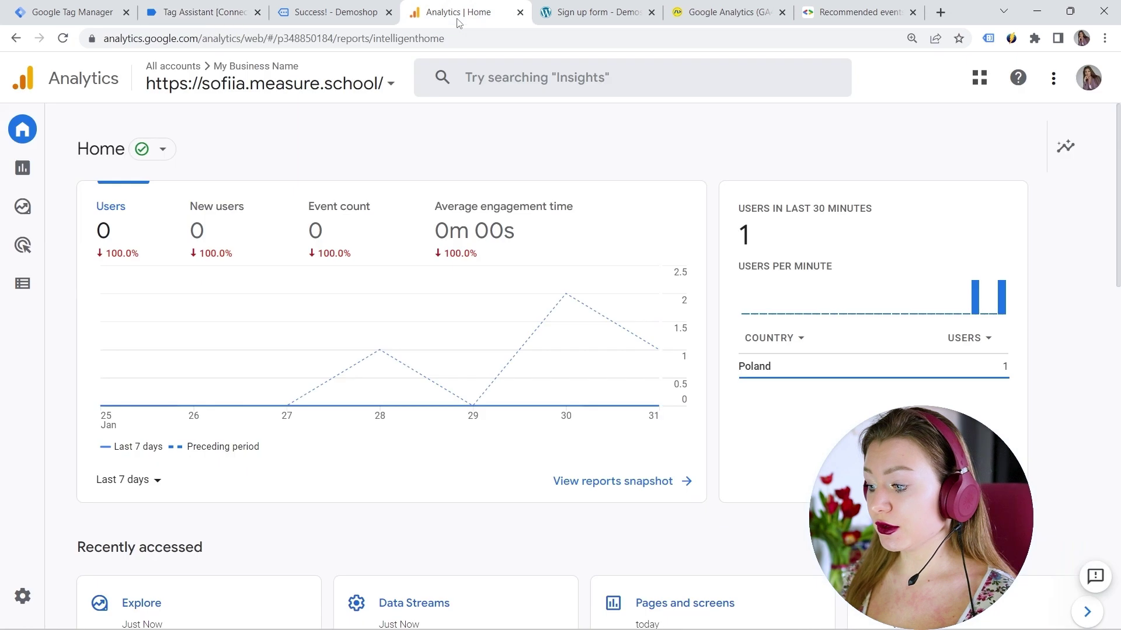
Step: In GA4 DebugView, inspect the sign_up event and confirm its method parameter is webform
left_click(23, 594)
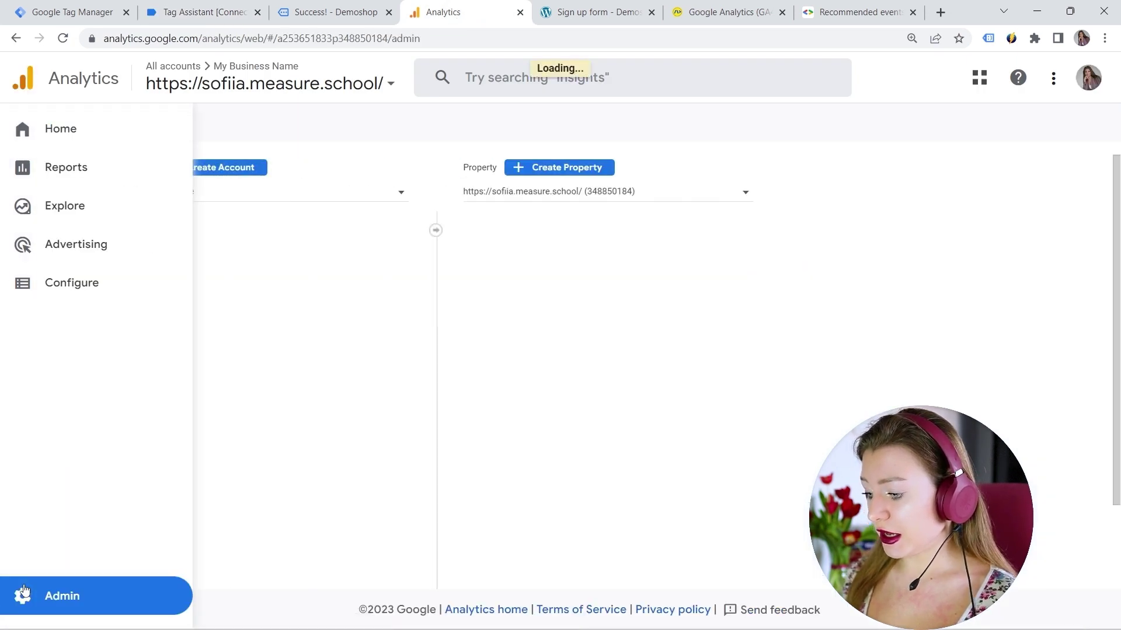
scroll(552, 365, "down", 3)
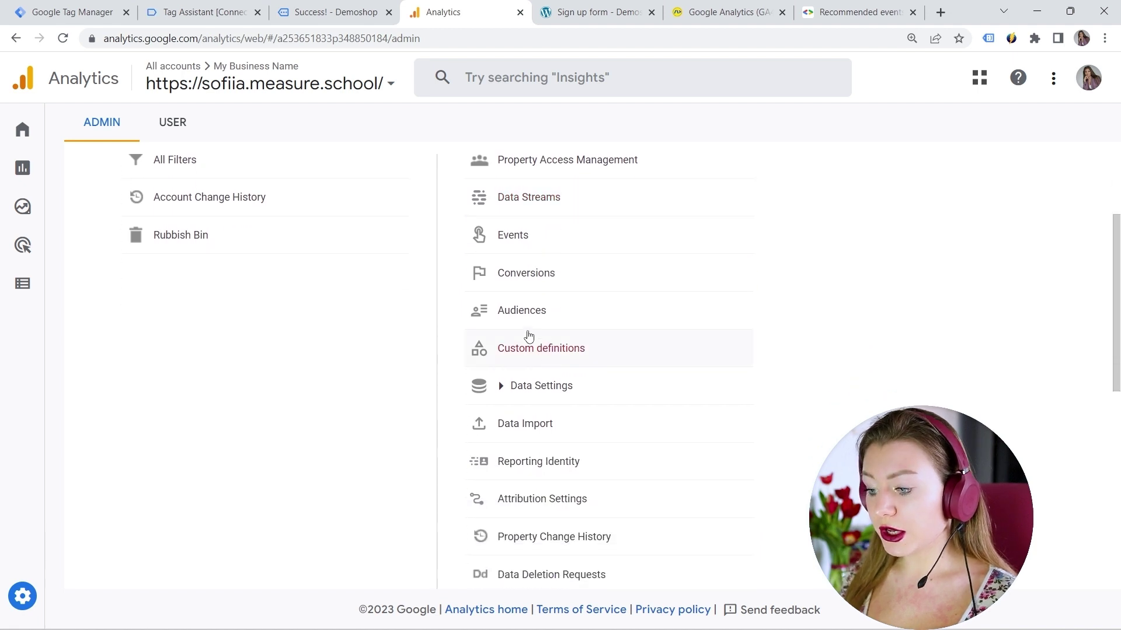
scroll(528, 337, "down", 2)
left_click(525, 536)
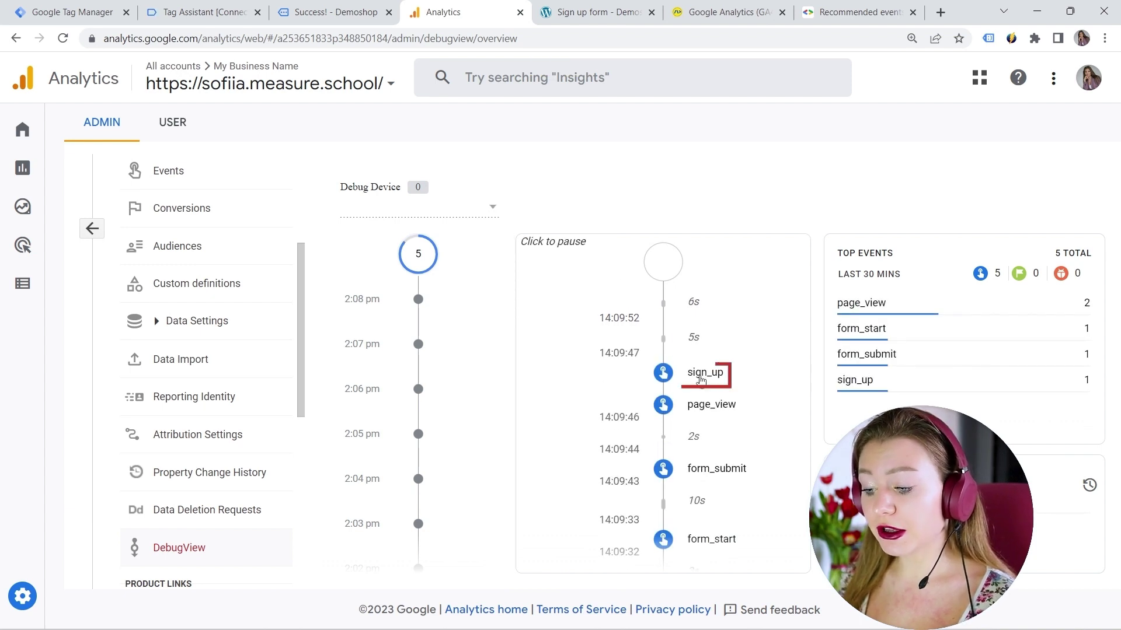
left_click(703, 375)
scroll(592, 358, "down", 2)
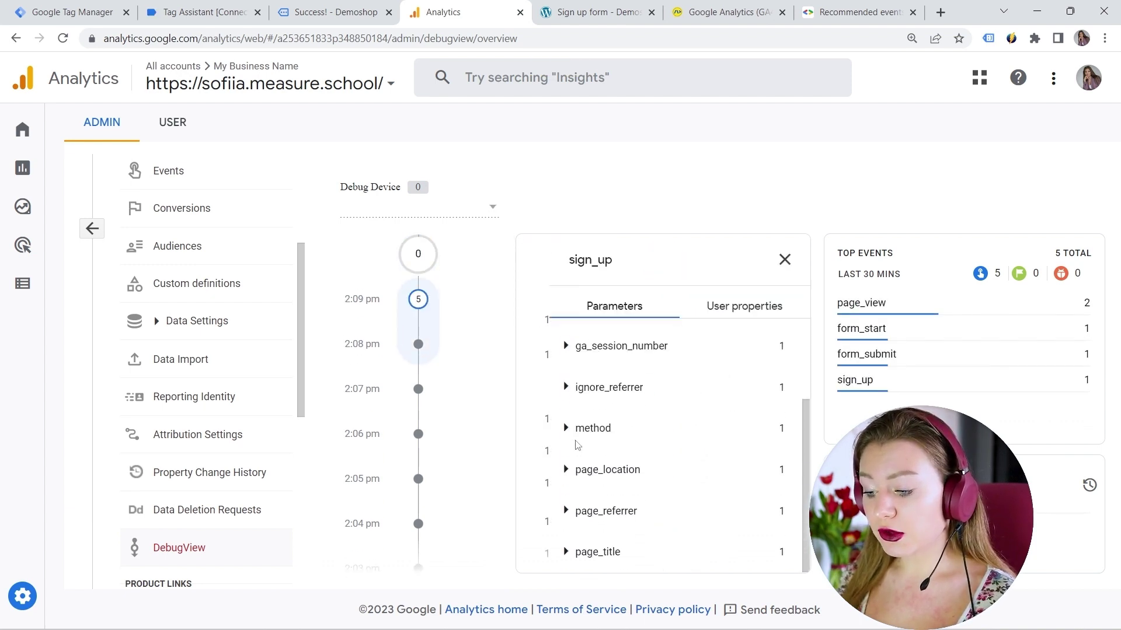
left_click(574, 431)
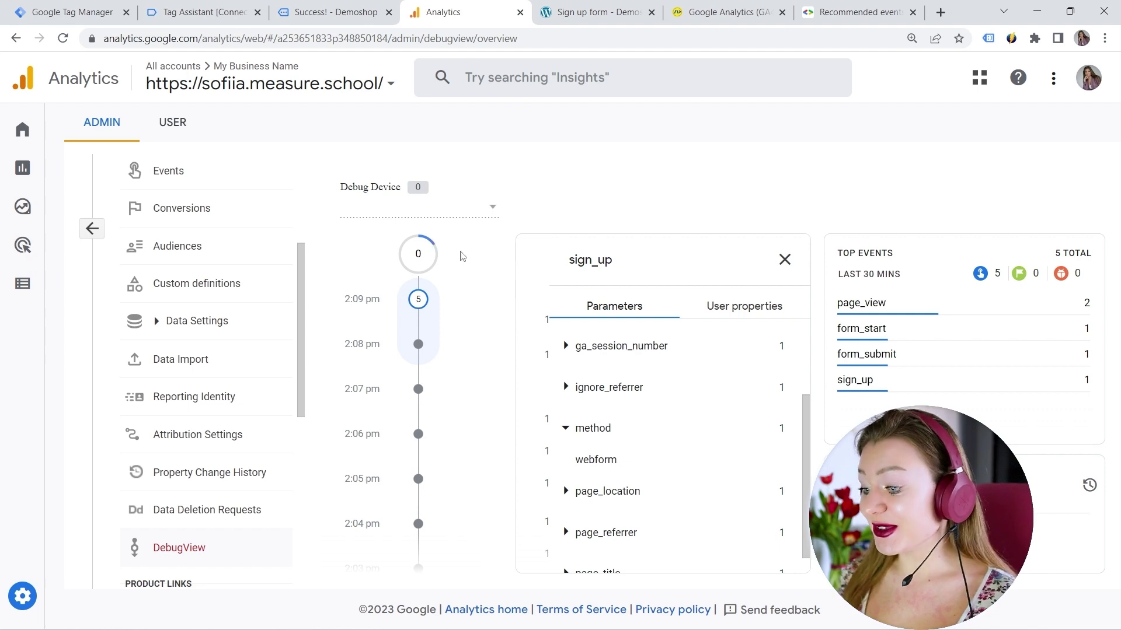
left_click(93, 12)
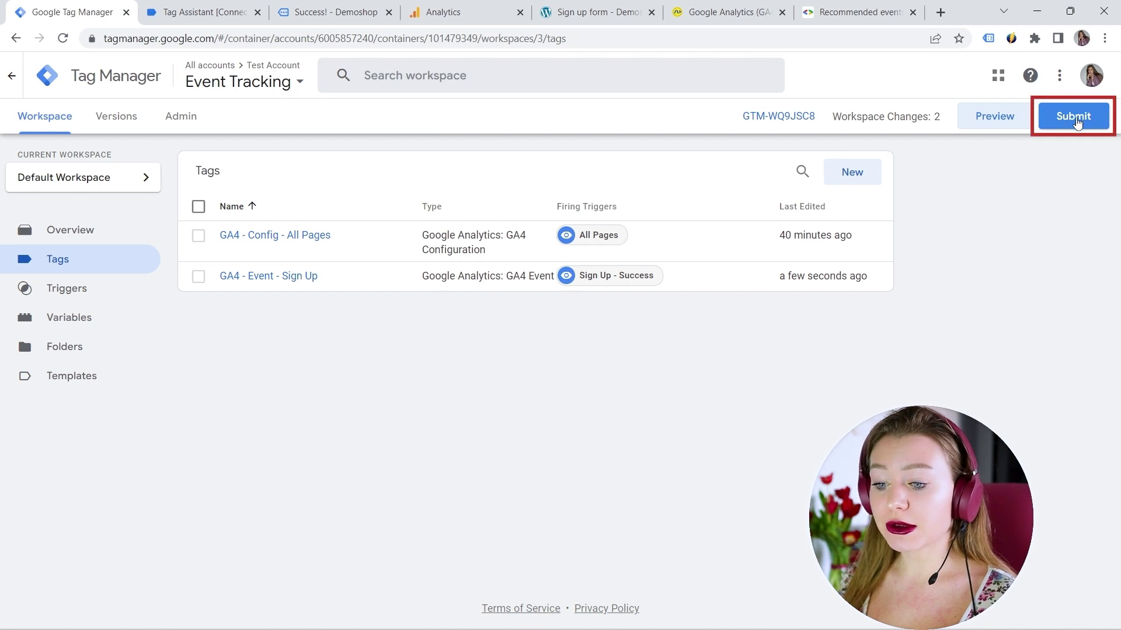
Step: Publish the workspace as version 'GA4 event sign_up', then switch to the GA4Spy cheatsheet
left_click(1075, 117)
left_click(388, 242)
type("G")
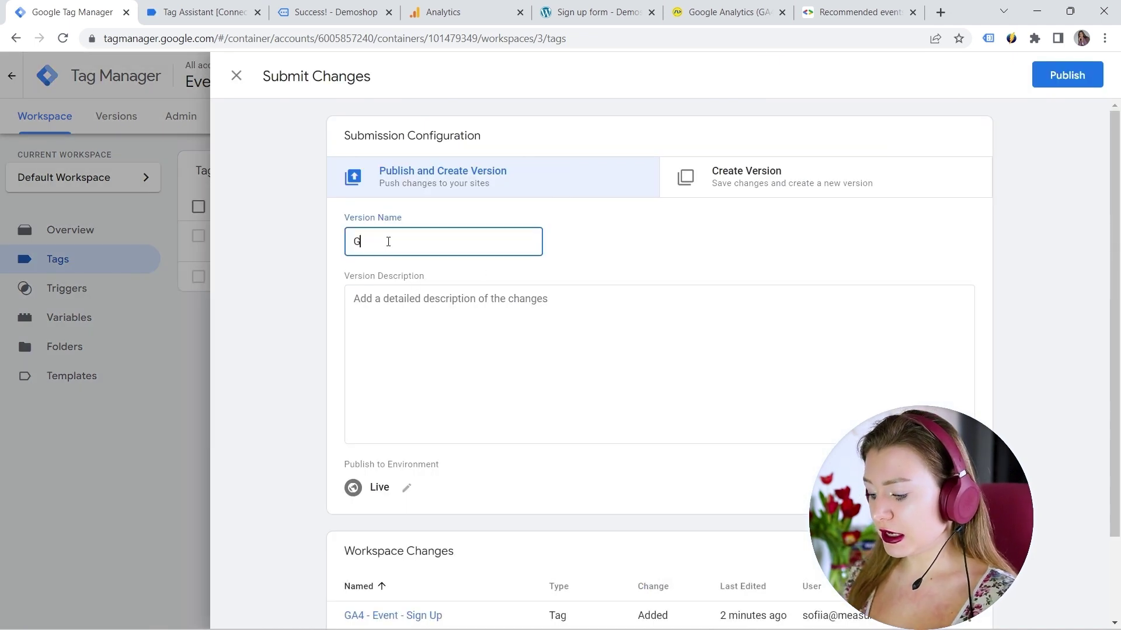
type("A4 eve")
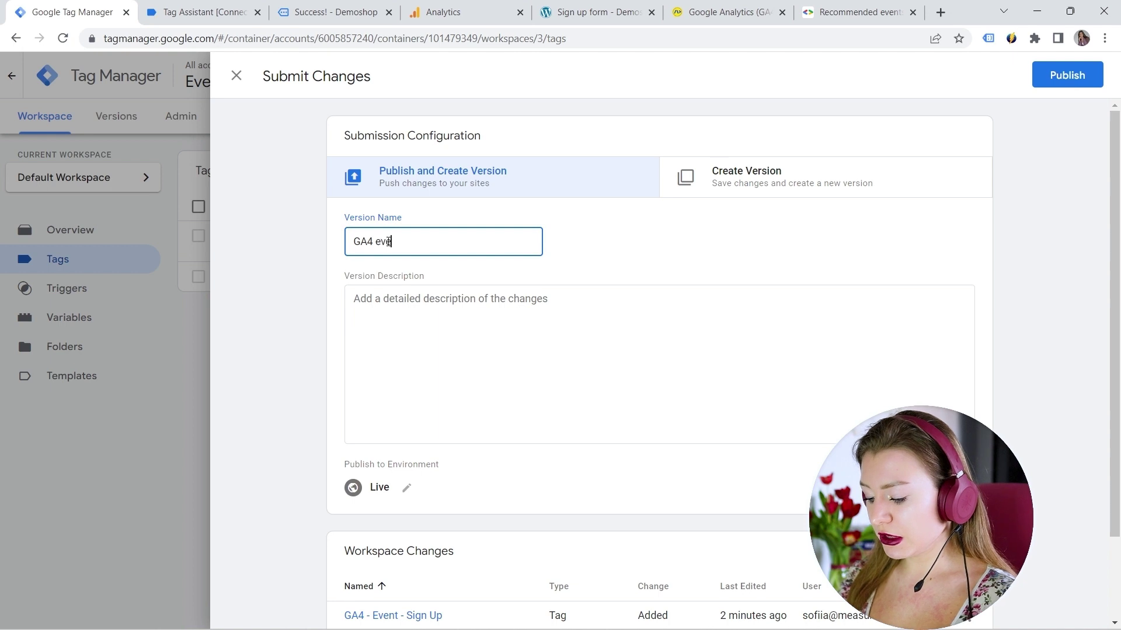
type("nt sign")
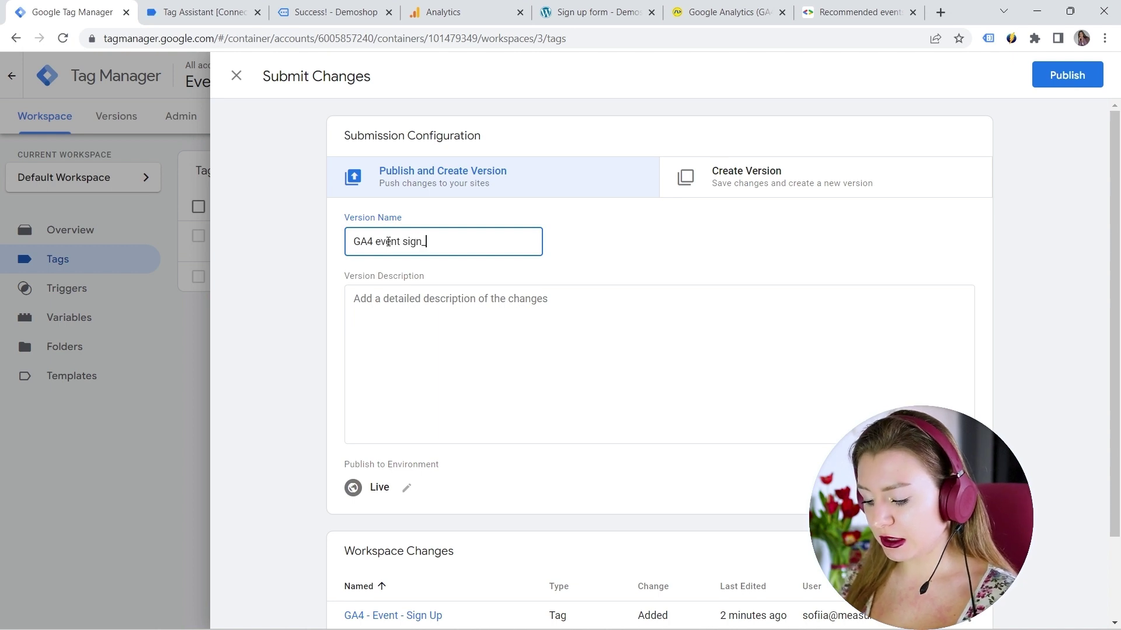
type("_up")
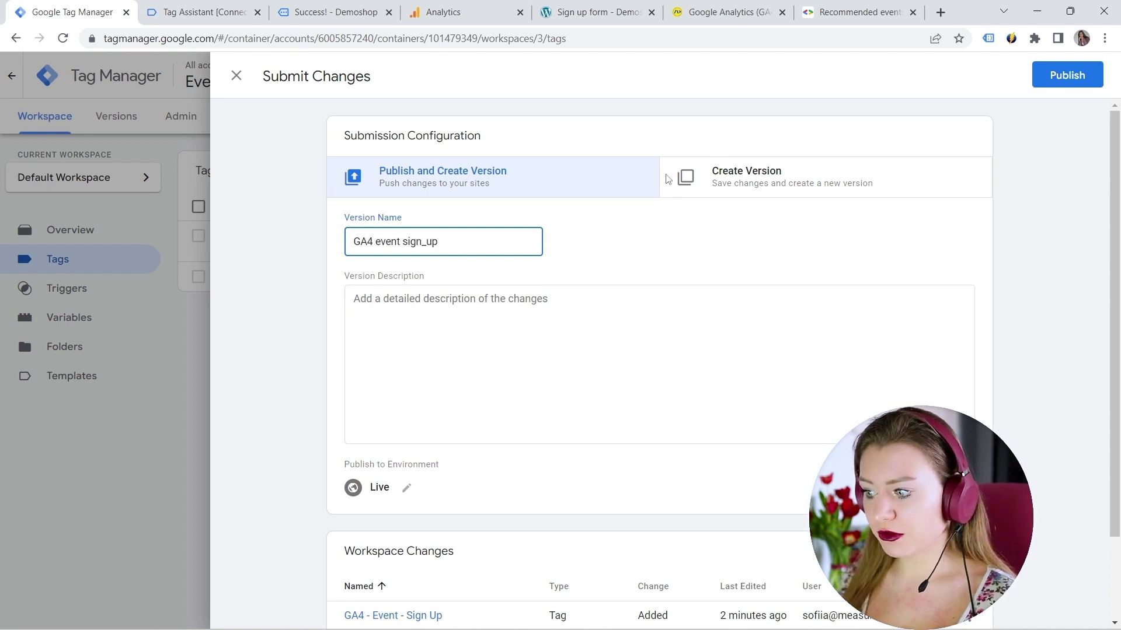
left_click(1067, 75)
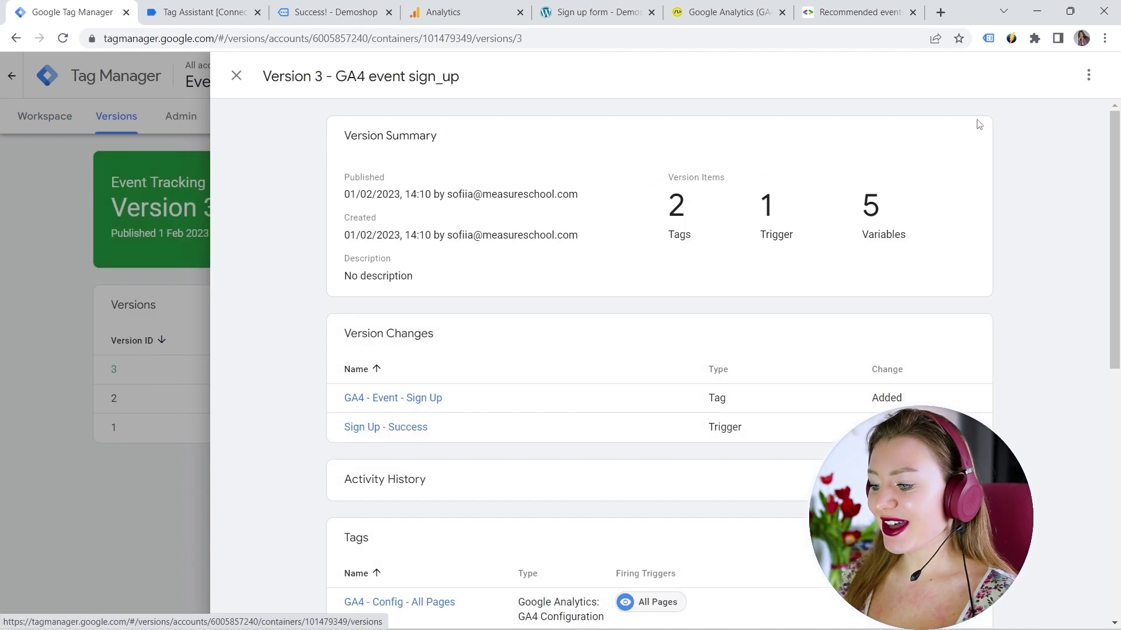
left_click(236, 76)
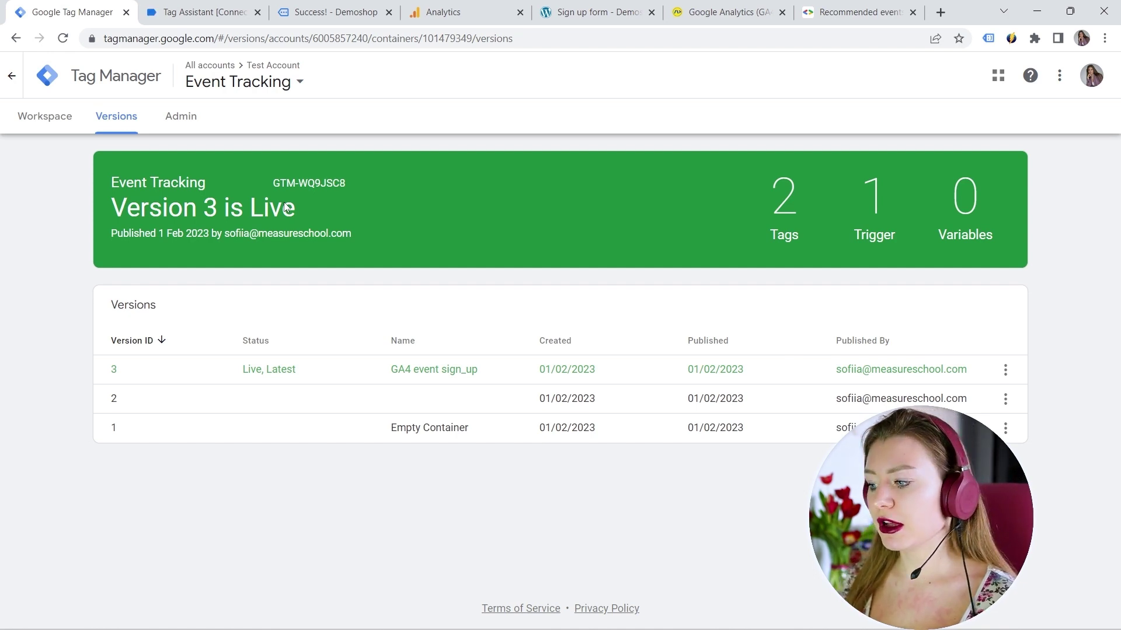
left_click(727, 11)
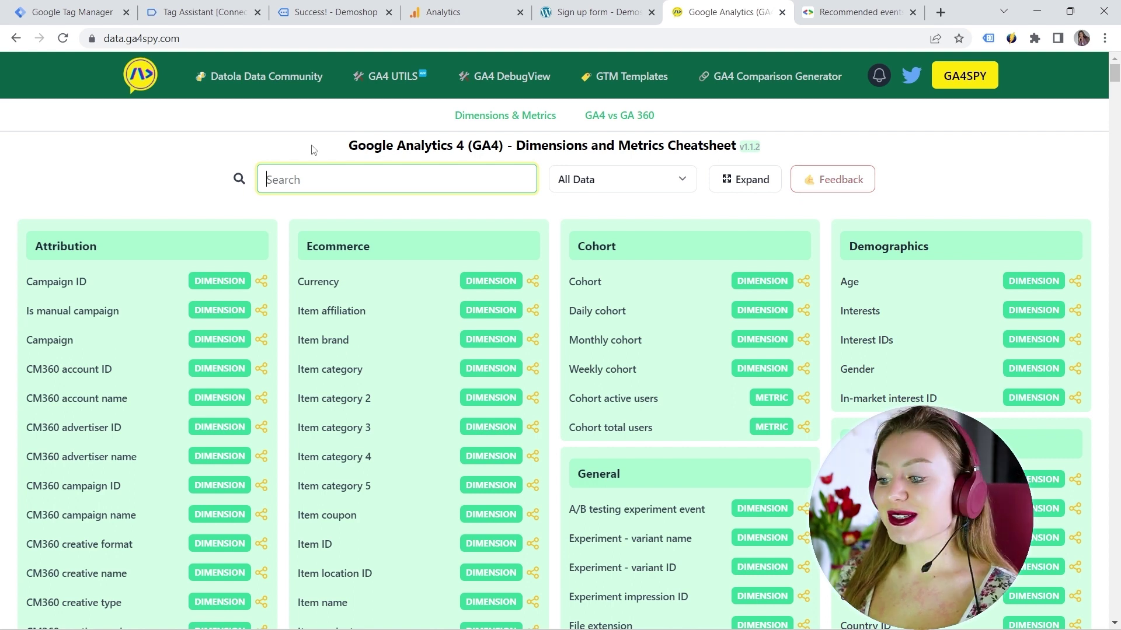
Step: Search 'metho' in the cheatsheet and expand the Method dimension to see it is event-scoped
type("me")
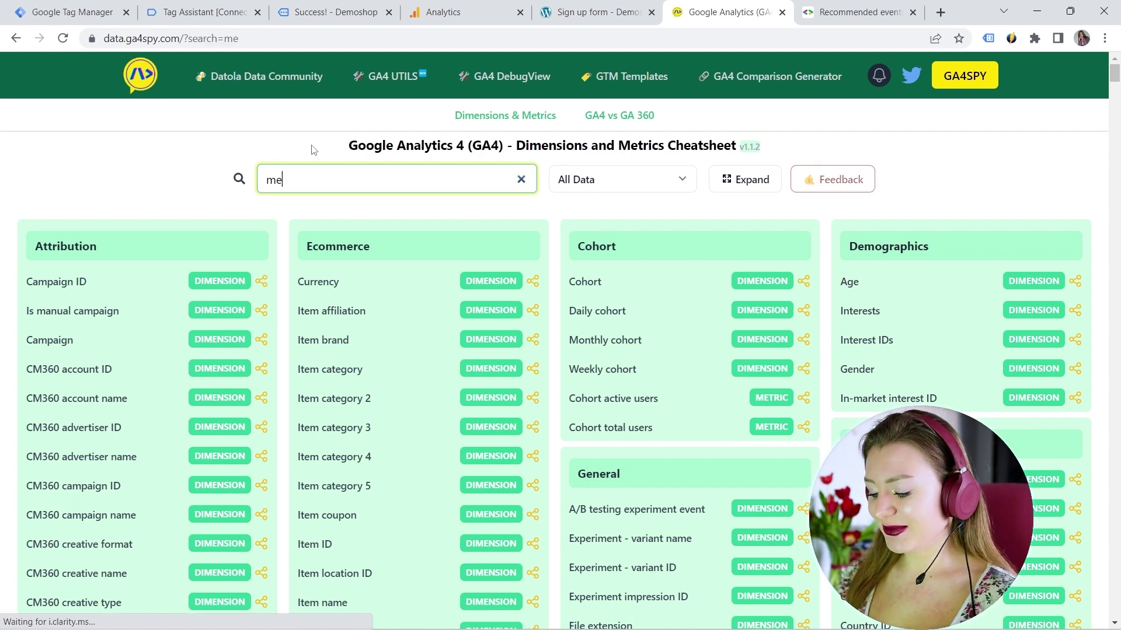
type("tho")
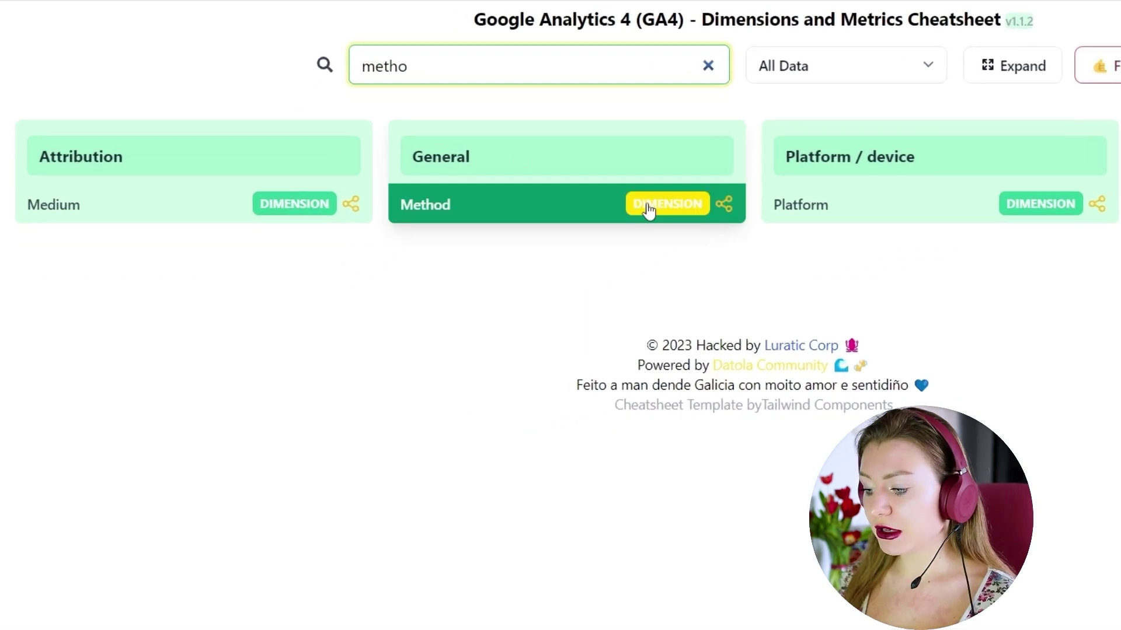
left_click(648, 209)
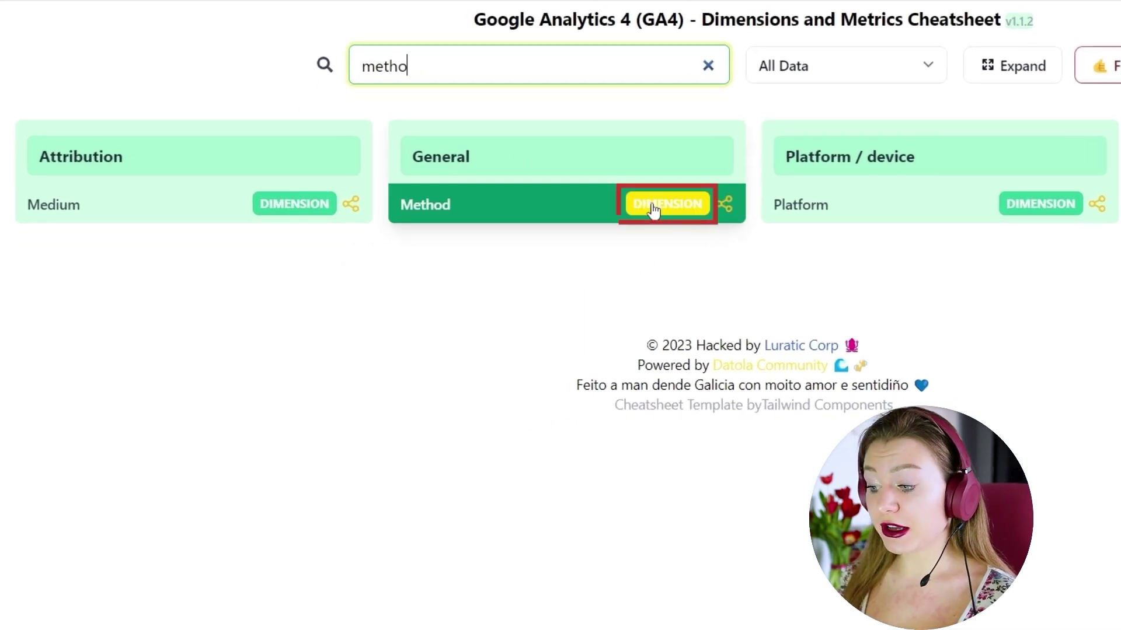
scroll(517, 229, "down", 2)
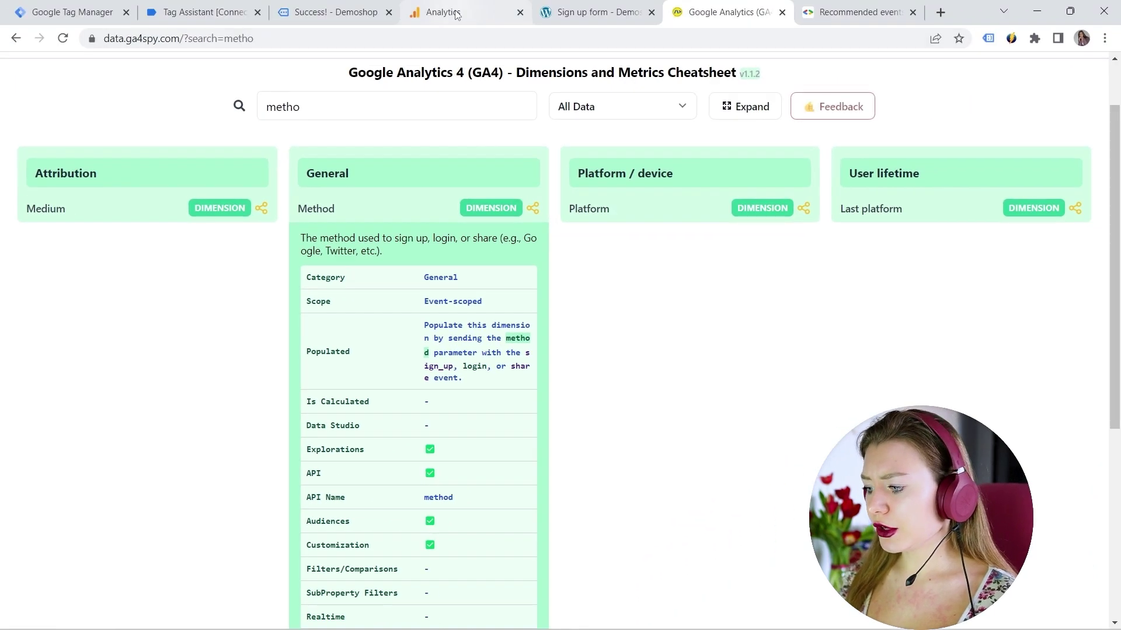
Step: Return to Google Analytics and start a new blank exploration in Explore
left_click(444, 11)
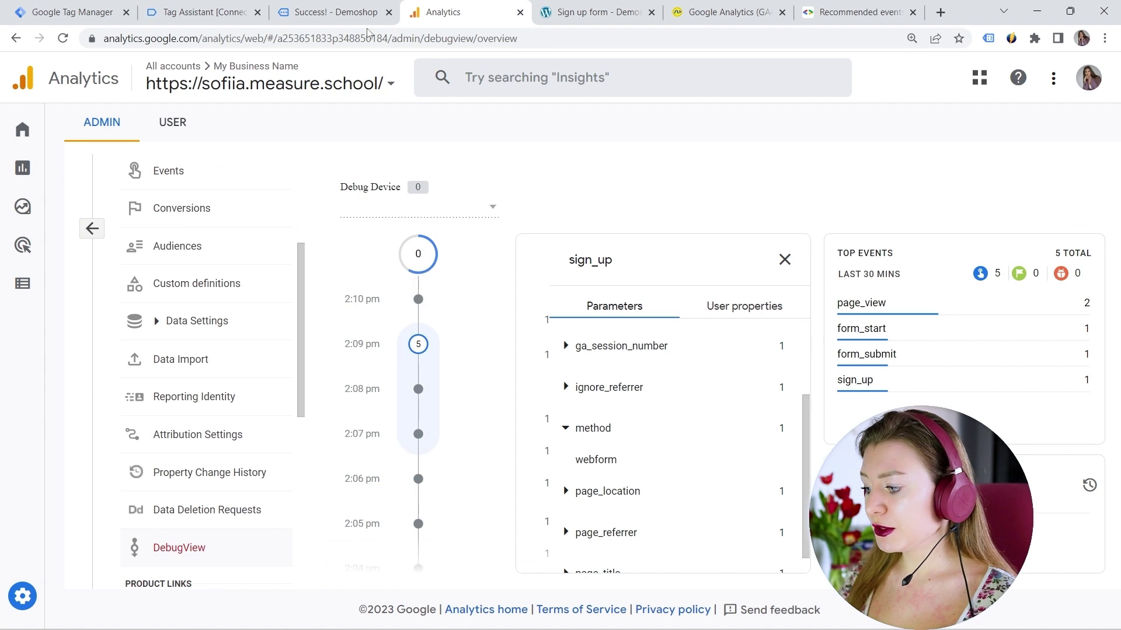
mouse_move(22, 209)
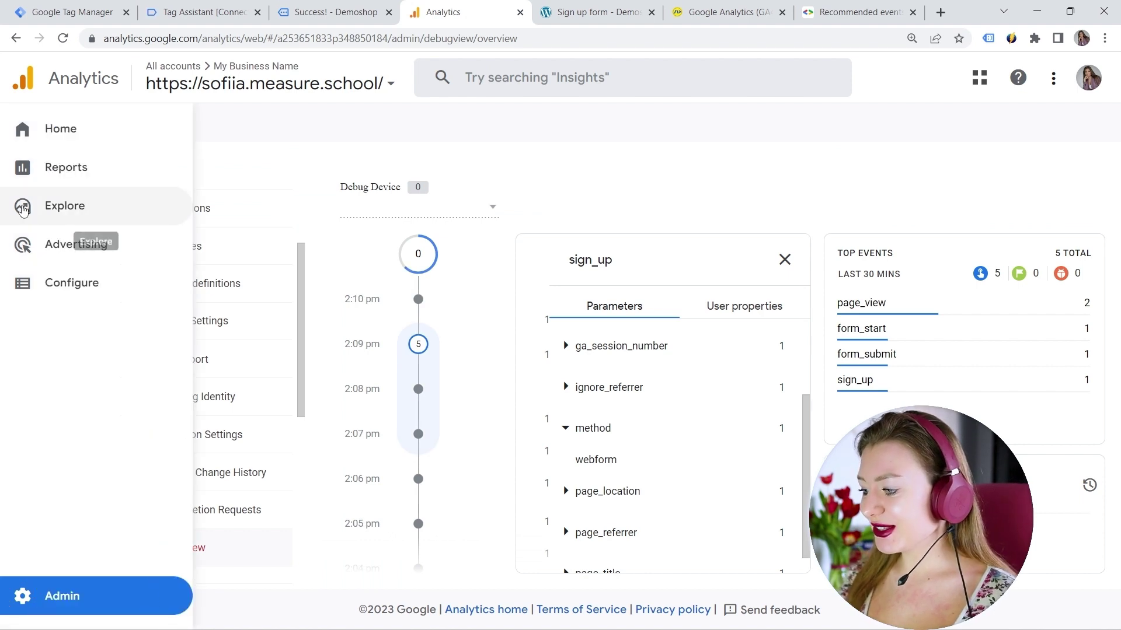
left_click(24, 209)
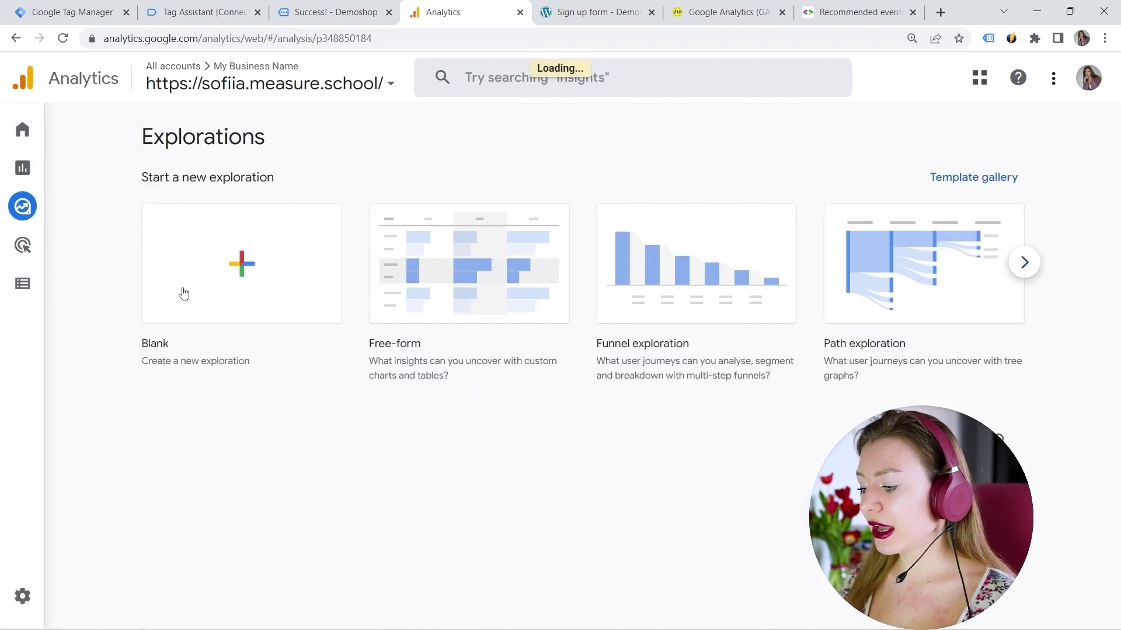
left_click(192, 291)
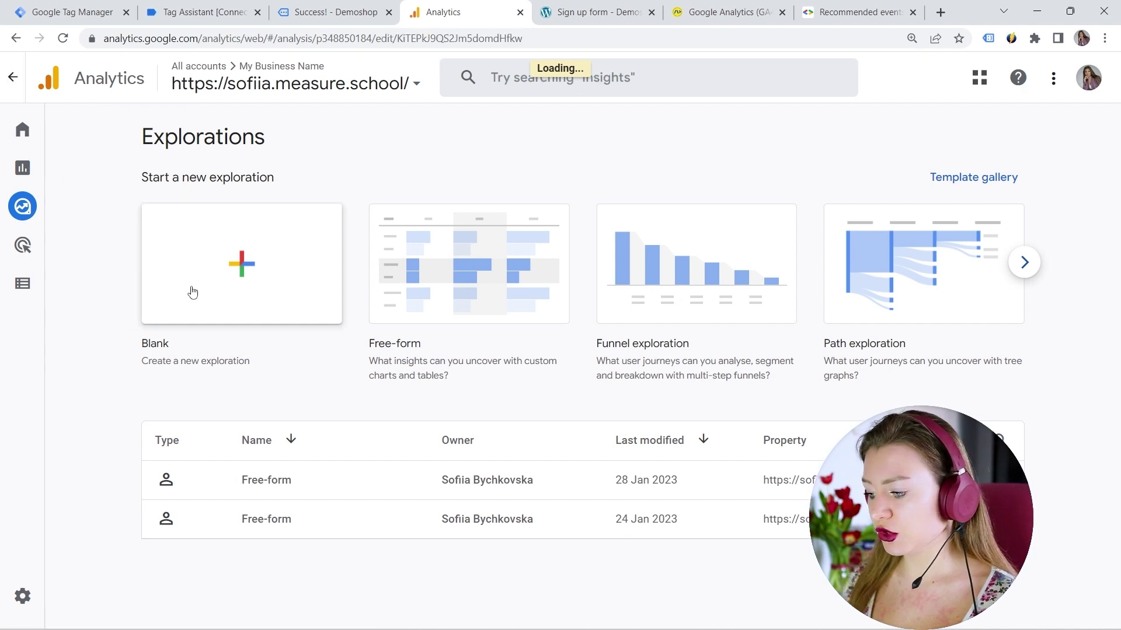
Step: Search for 'method' among the dimensions and import the Method dimension into the exploration
left_click(199, 340)
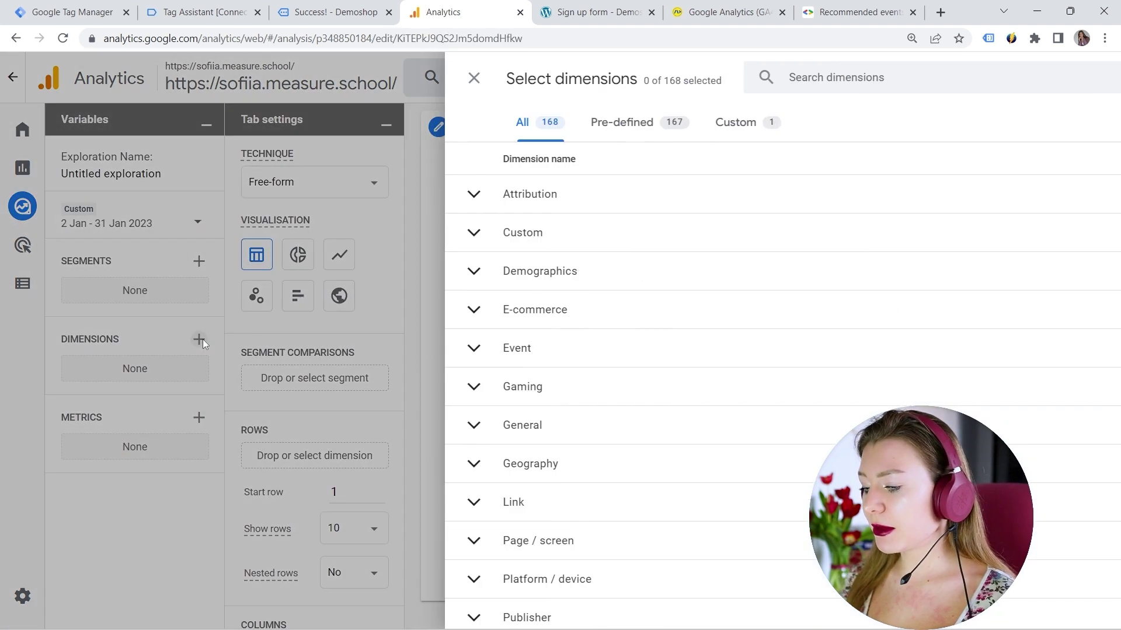
left_click(548, 90)
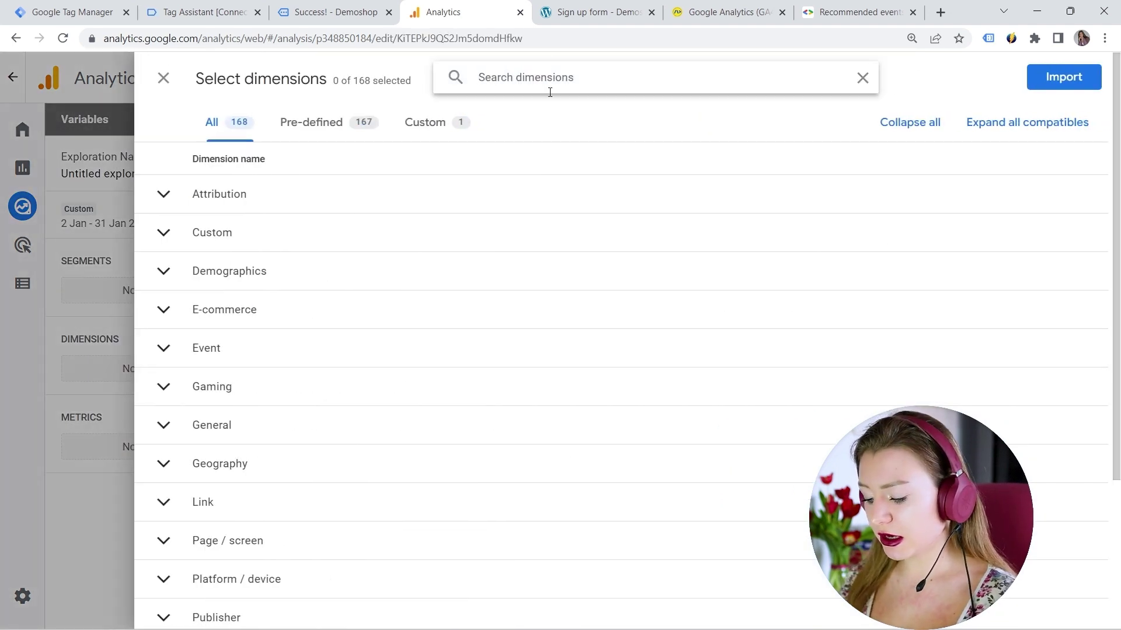
type("method")
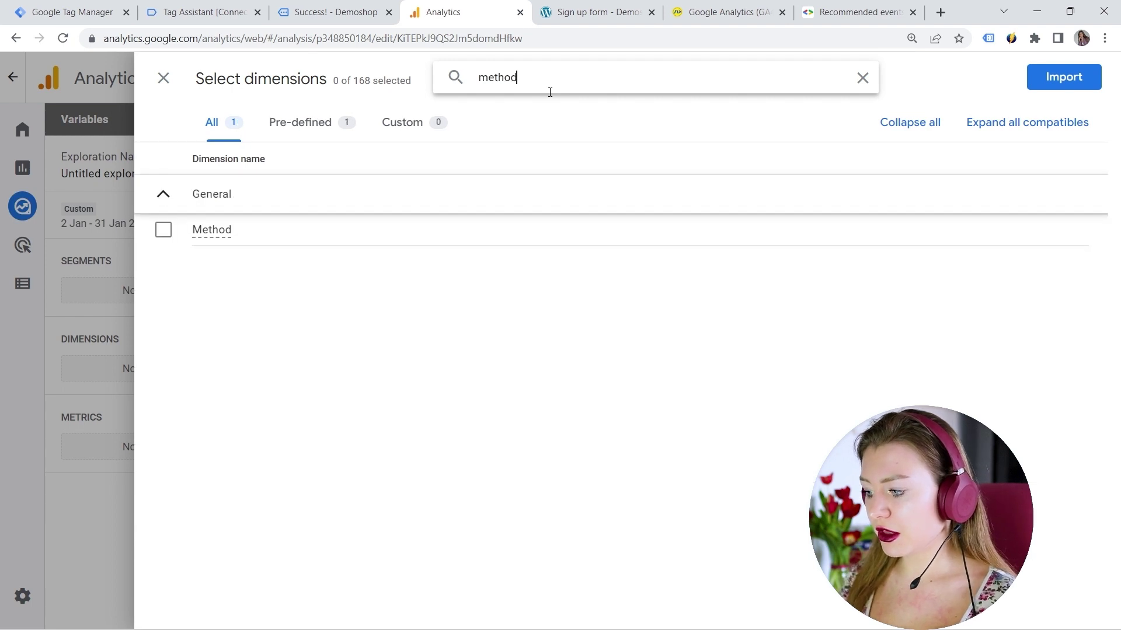
left_click(163, 230)
left_click(1063, 77)
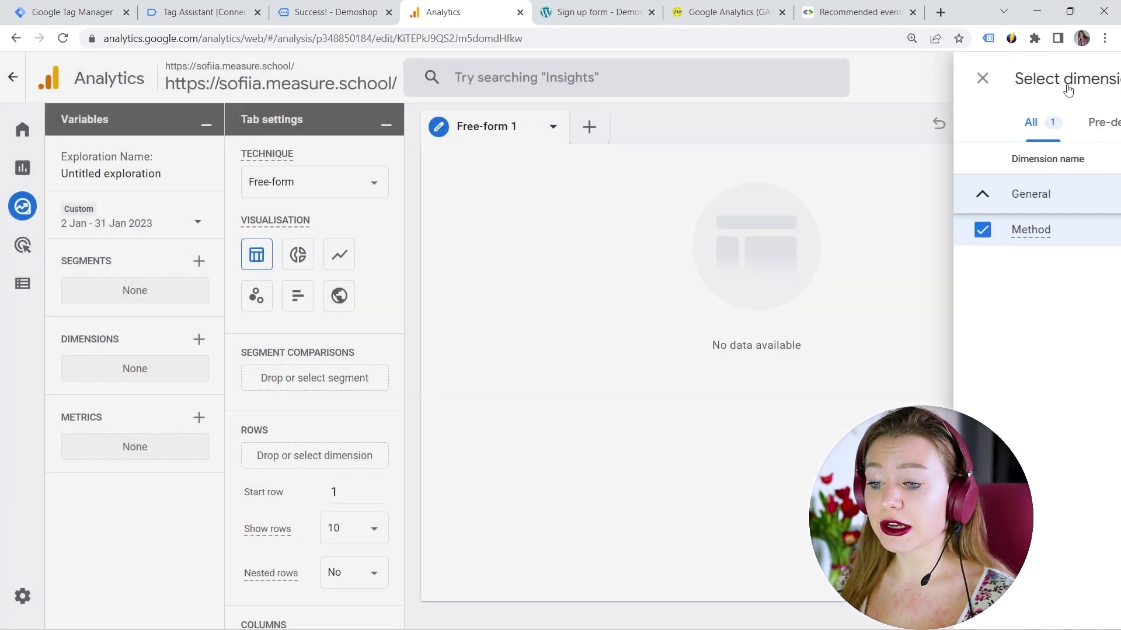